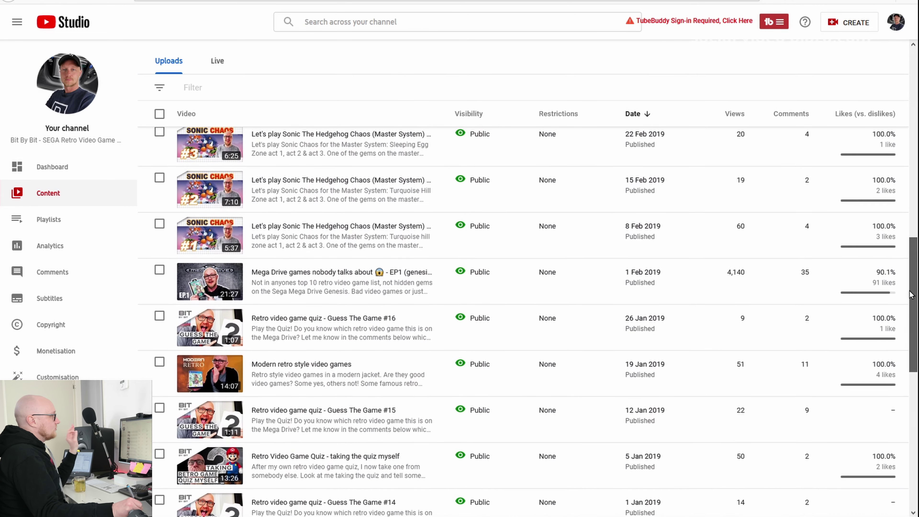
Scroll the uploads to December 2018 and open analytics for the 7 Dec 2018 CD-consoles video
{"action": "scroll", "coordinate": [758, 238], "scroll_direction": "down", "scroll_amount": 2}
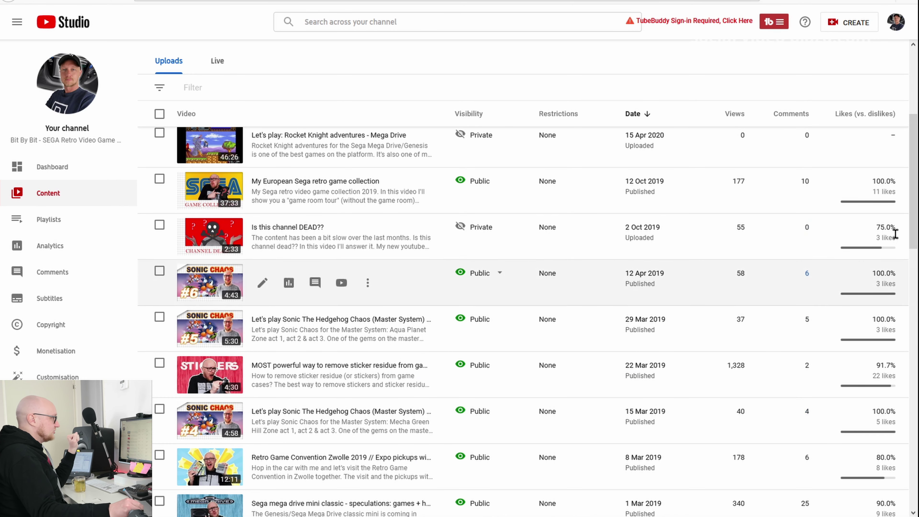
{"action": "scroll", "coordinate": [756, 308], "scroll_direction": "down", "scroll_amount": 5}
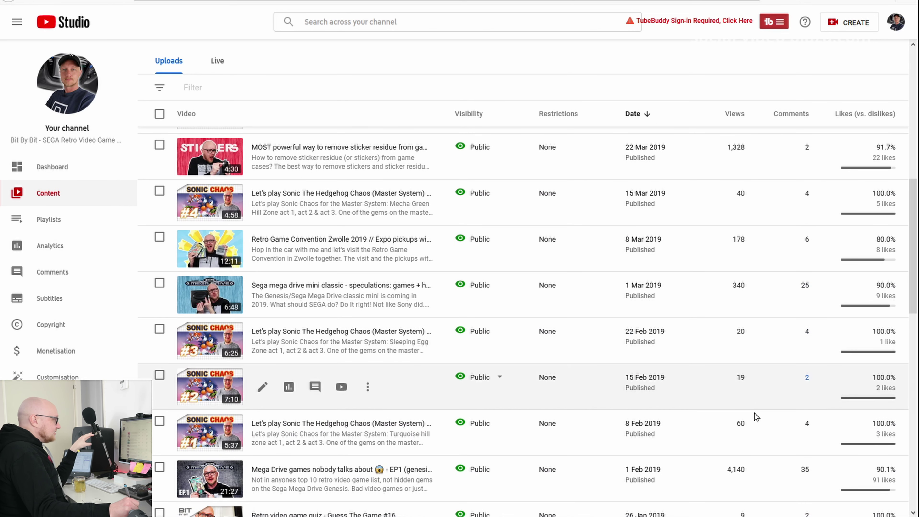
{"action": "left_click_drag", "start_coordinate": [914, 299], "coordinate": [902, 355]}
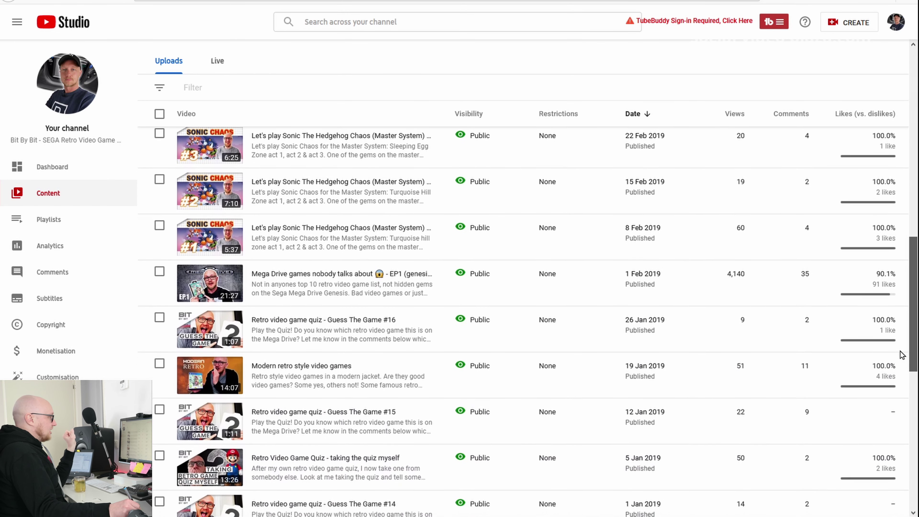
{"action": "scroll", "coordinate": [905, 300], "scroll_direction": "down", "scroll_amount": 15}
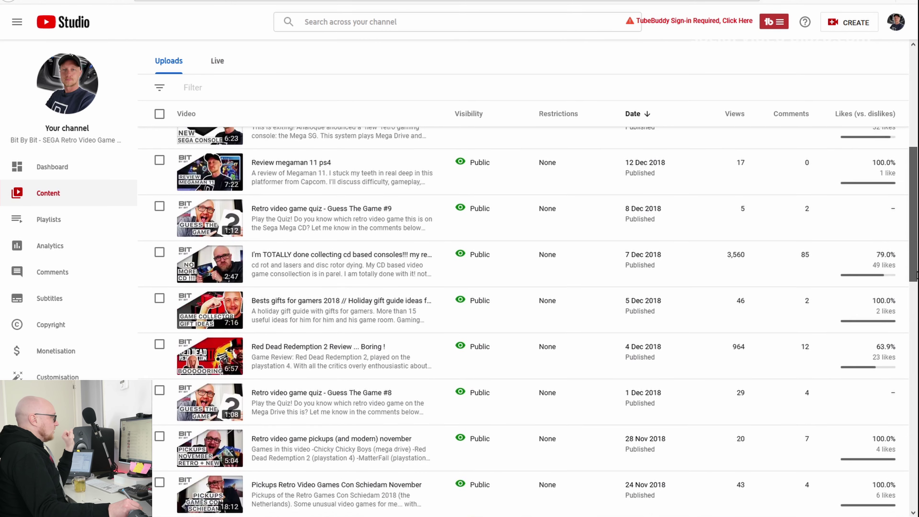
{"action": "mouse_move", "coordinate": [328, 272]}
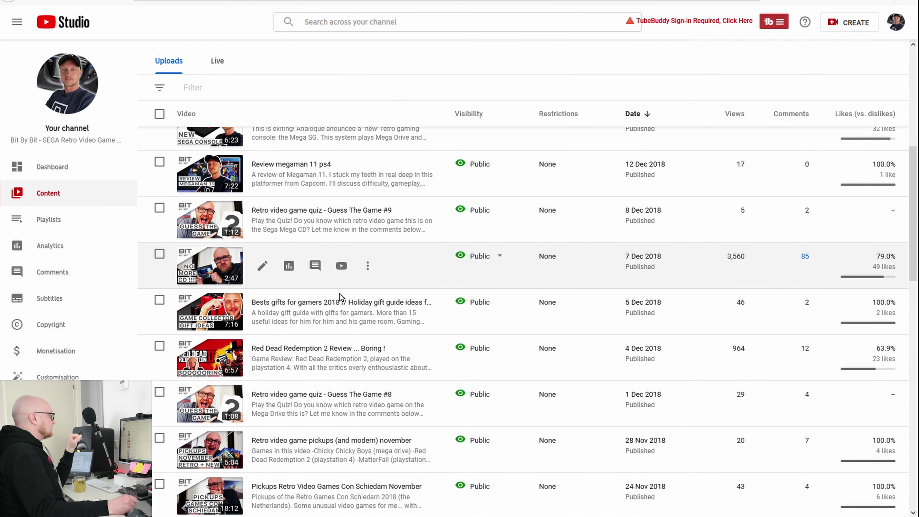
{"action": "left_click", "coordinate": [289, 266]}
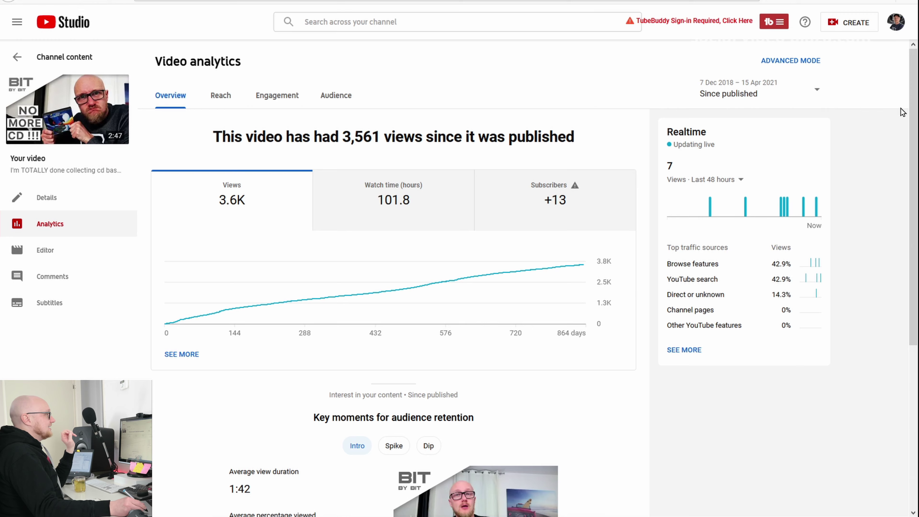
Review the Overview, noting the 61.6% average percentage viewed
{"action": "scroll", "coordinate": [799, 219], "scroll_direction": "down", "scroll_amount": 4}
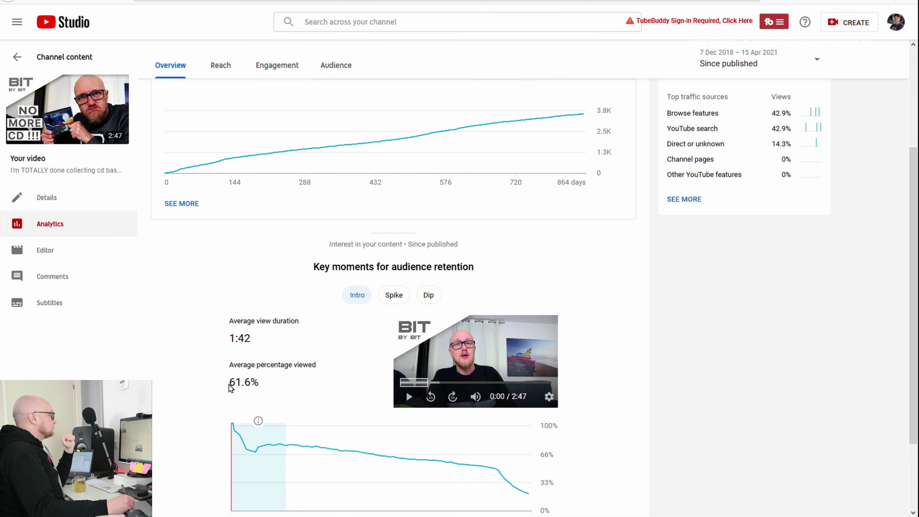
{"action": "left_click_drag", "start_coordinate": [230, 387], "coordinate": [274, 383]}
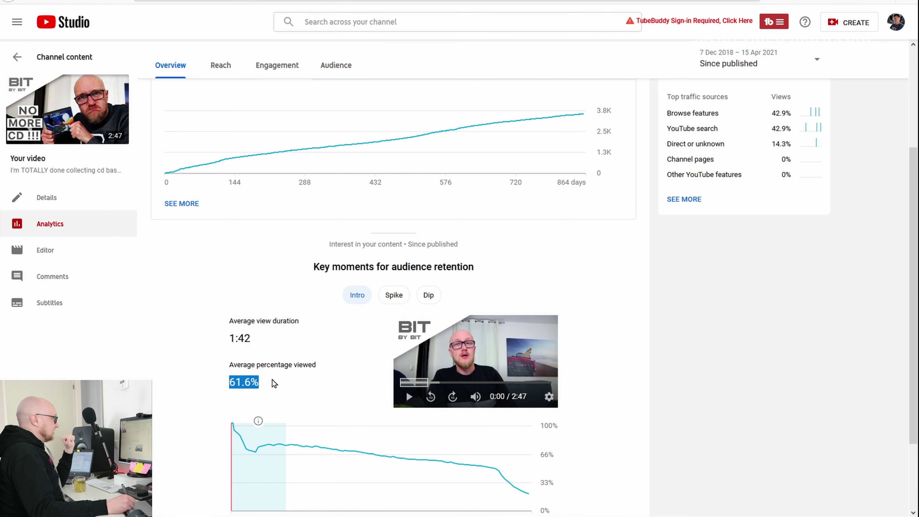
{"action": "scroll", "coordinate": [257, 92], "scroll_direction": "up", "scroll_amount": 4}
Check Reach traffic sources (69.4% from YouTube search) and return to the uploads list
{"action": "left_click", "coordinate": [227, 103]}
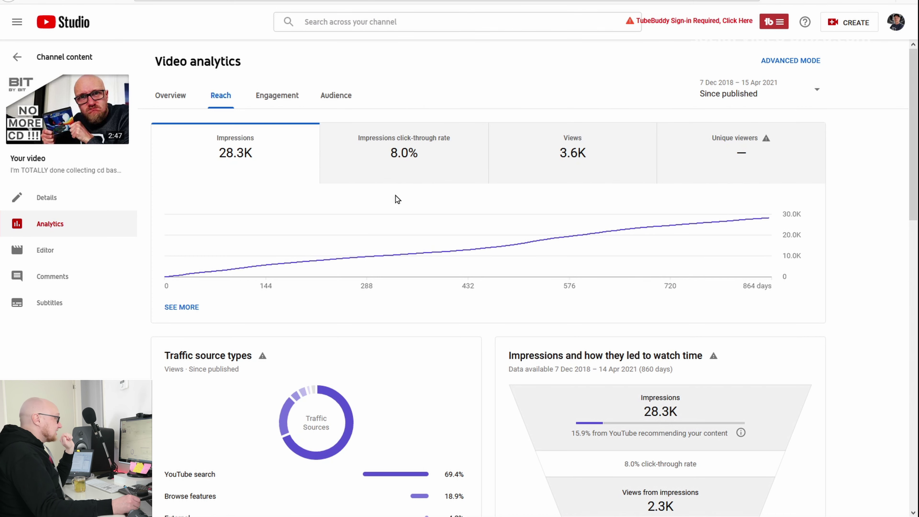
{"action": "scroll", "coordinate": [300, 134], "scroll_direction": "down", "scroll_amount": 5}
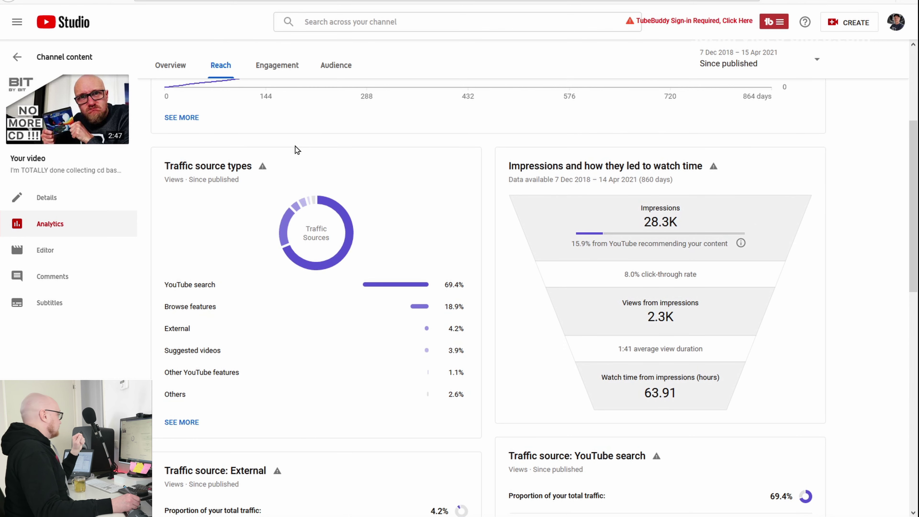
{"action": "mouse_move", "coordinate": [428, 288]}
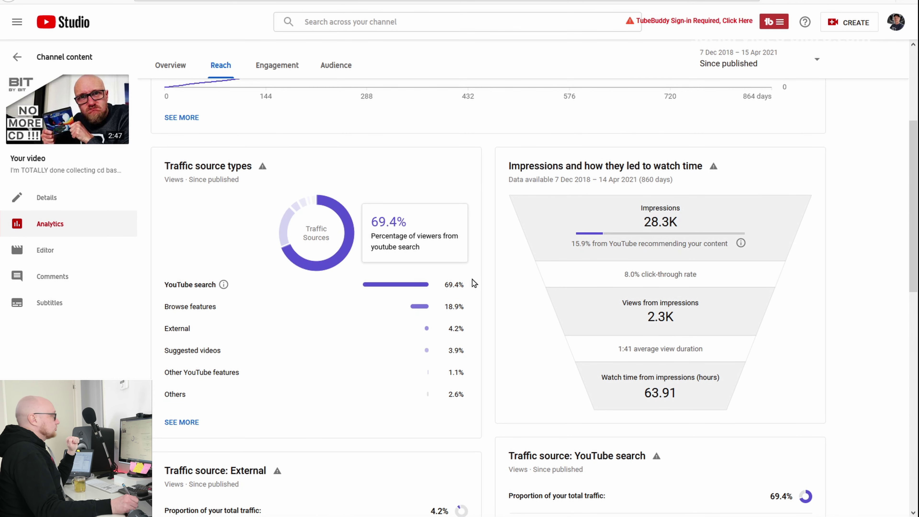
{"action": "left_click_drag", "start_coordinate": [914, 145], "coordinate": [916, 246]}
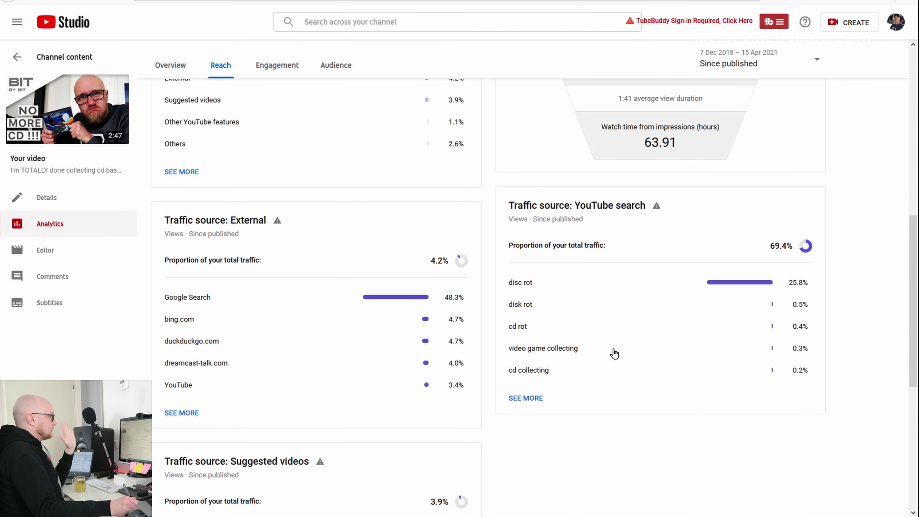
{"action": "key", "text": "alt+Left"}
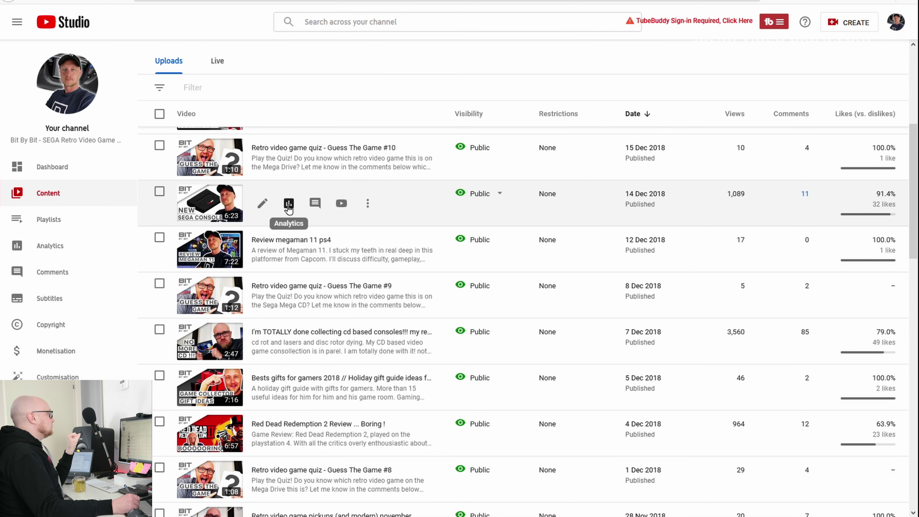
Open the Analogue Mega SG video's analytics and scroll through its Overview
{"action": "left_click", "coordinate": [288, 204]}
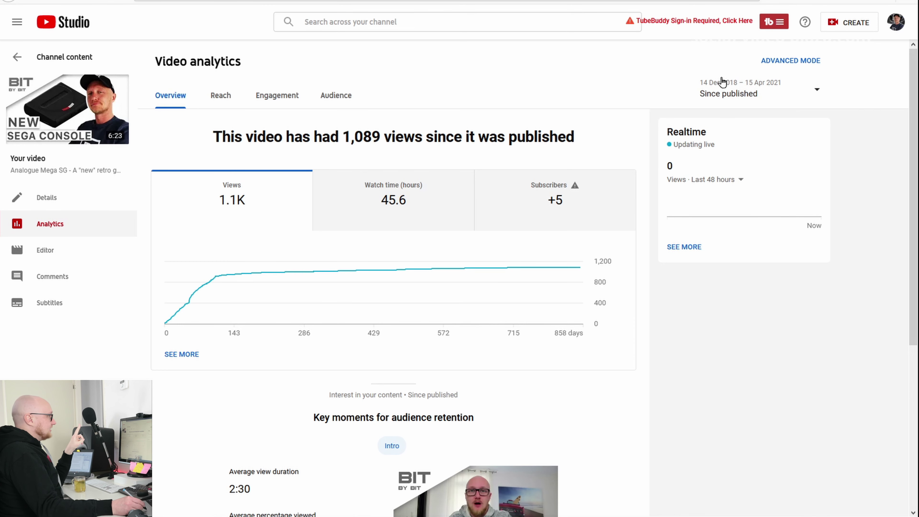
{"action": "scroll", "coordinate": [913, 120], "scroll_direction": "down", "scroll_amount": 1}
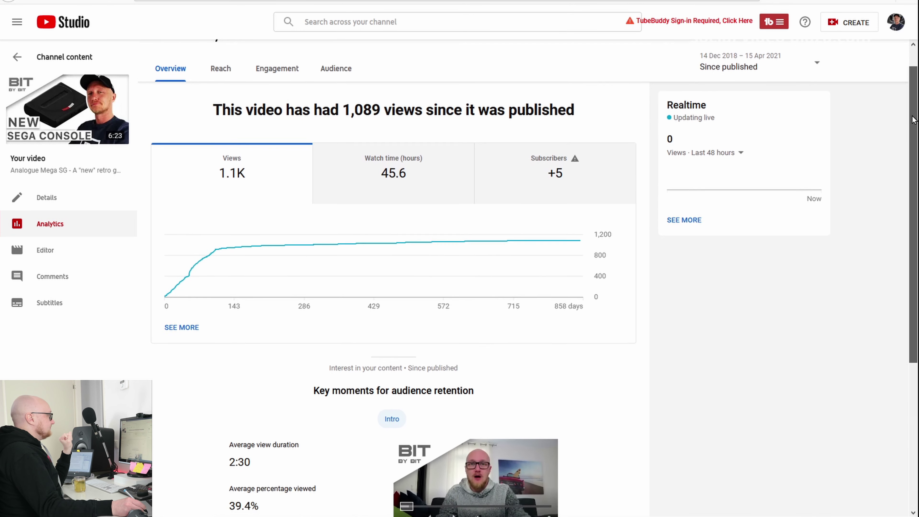
{"action": "left_click_drag", "start_coordinate": [913, 120], "coordinate": [878, 233]}
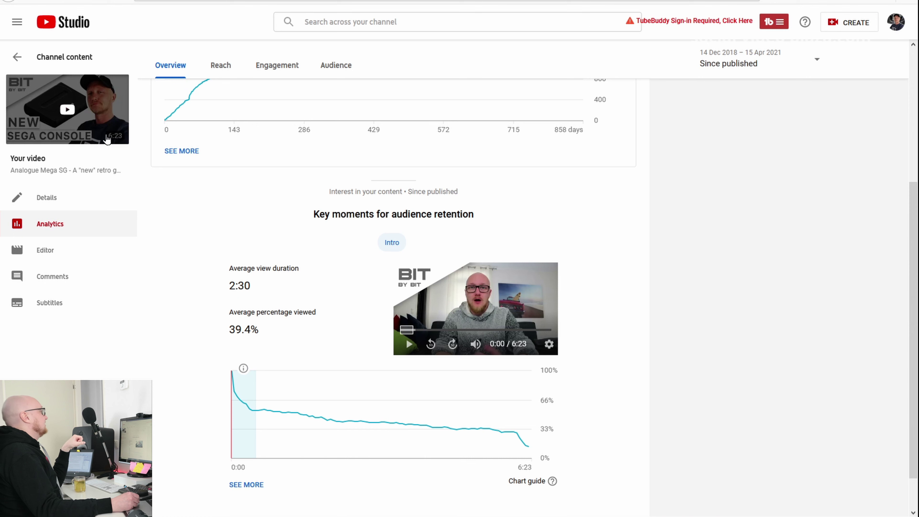
{"action": "left_click_drag", "start_coordinate": [915, 197], "coordinate": [915, 181]}
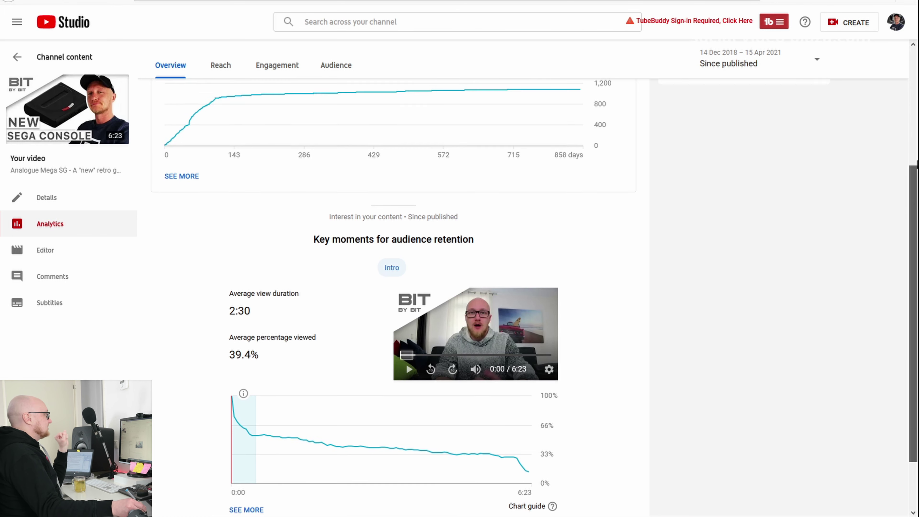
{"action": "scroll", "coordinate": [498, 169], "scroll_direction": "up", "scroll_amount": 3}
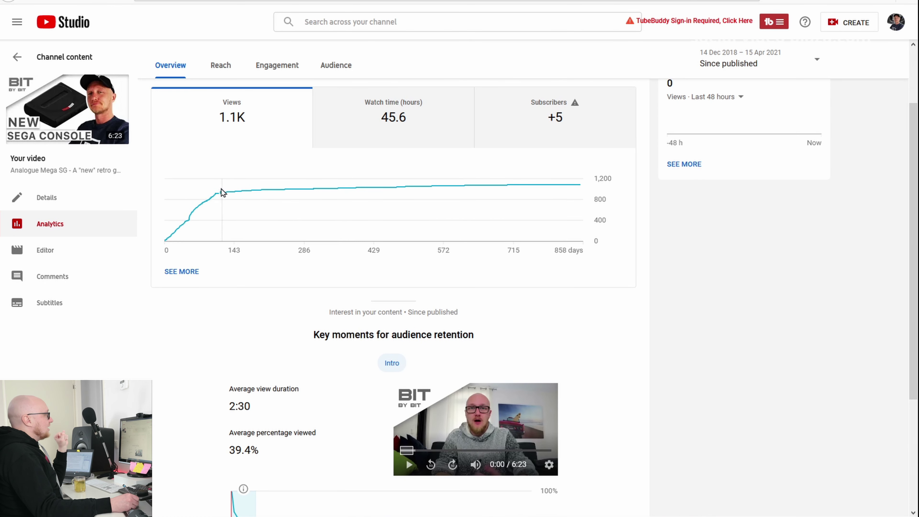
Review its Reach analytics, showing 58.0% YouTube search traffic, and return to uploads
{"action": "mouse_move", "coordinate": [221, 193]}
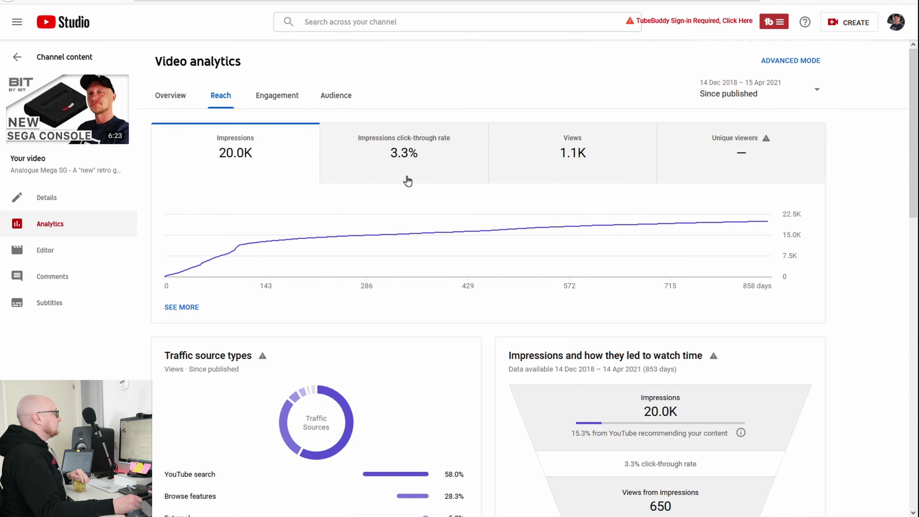
{"action": "scroll", "coordinate": [911, 139], "scroll_direction": "down", "scroll_amount": 7}
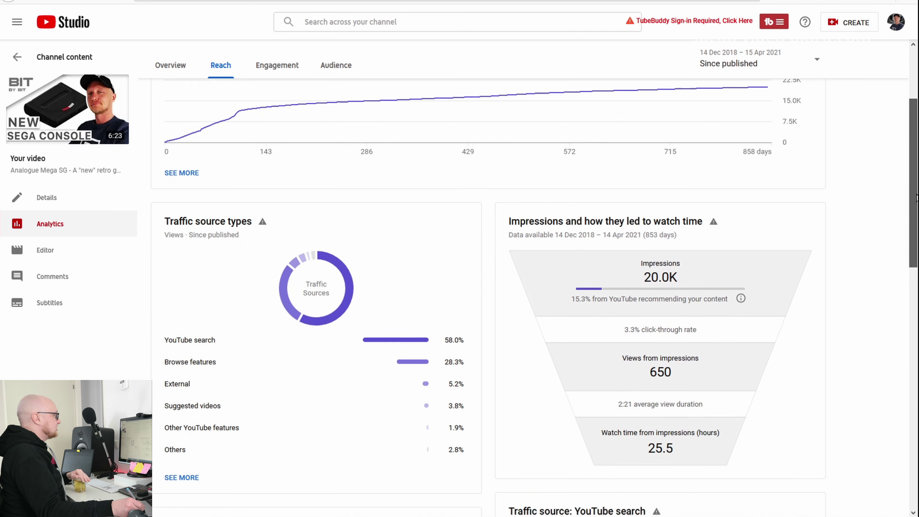
{"action": "mouse_move", "coordinate": [166, 202]}
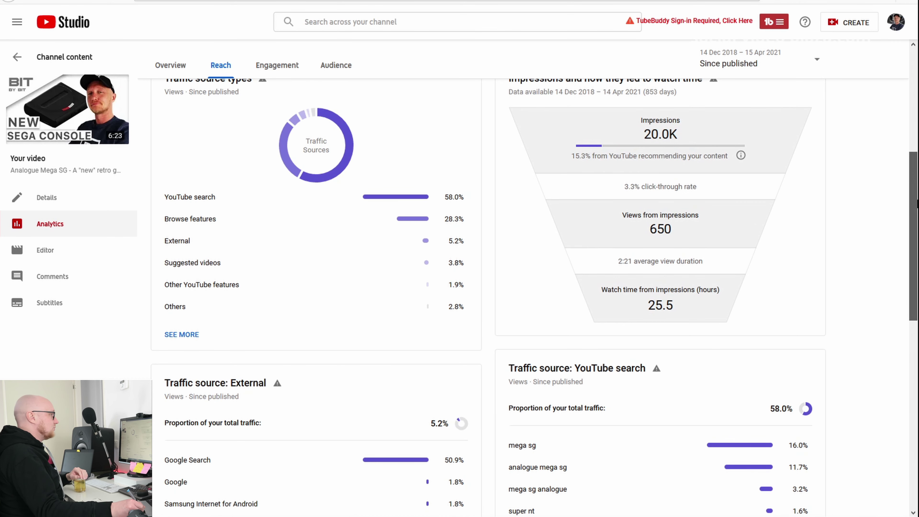
{"action": "scroll", "coordinate": [916, 203], "scroll_direction": "down", "scroll_amount": 3}
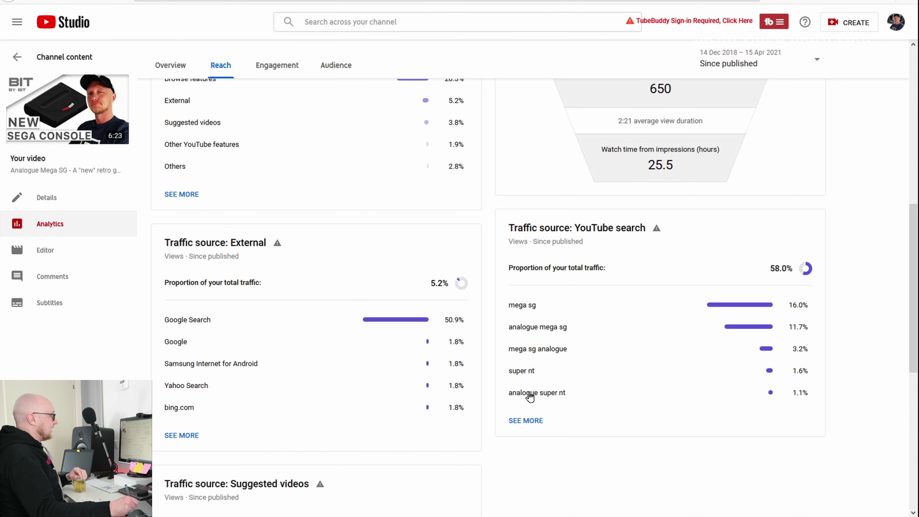
{"action": "key", "text": "alt+Left"}
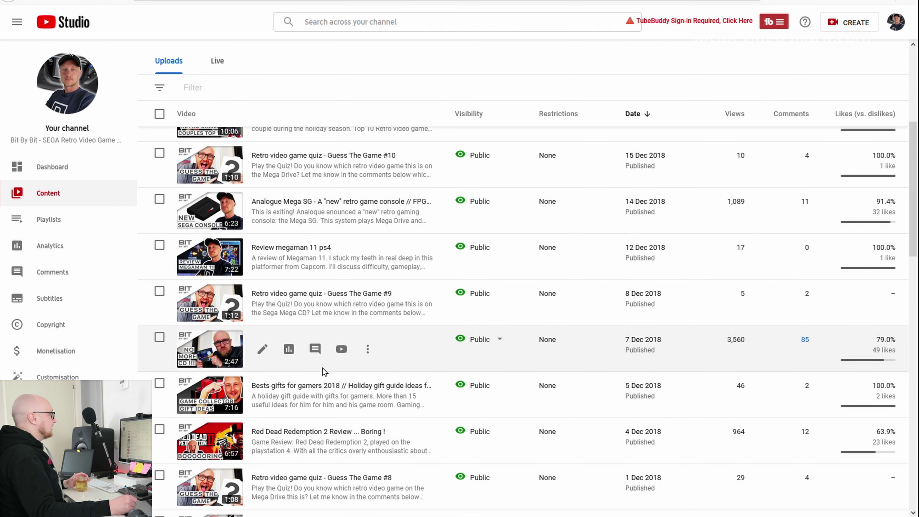
Open the 17 Nov 2018 Retron 5 review video's analytics and scroll its Overview
{"action": "scroll", "coordinate": [832, 267], "scroll_direction": "down", "scroll_amount": 8}
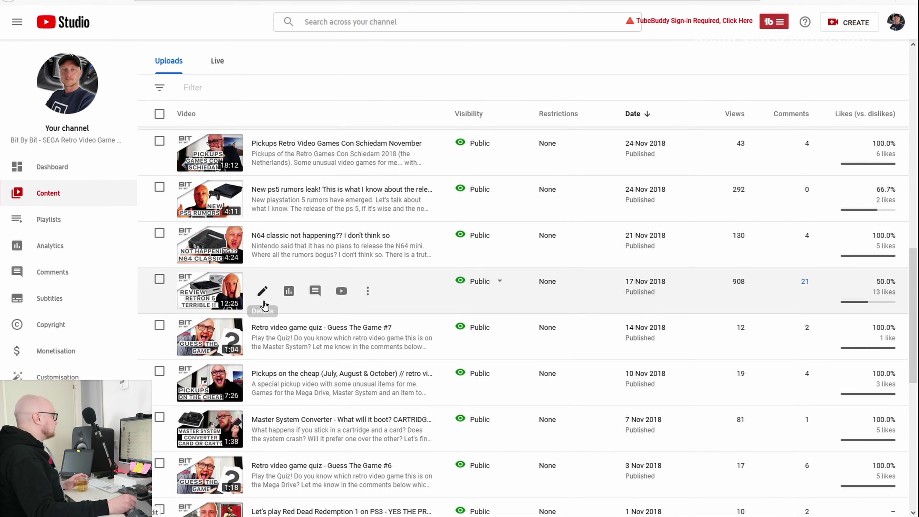
{"action": "left_click", "coordinate": [289, 291]}
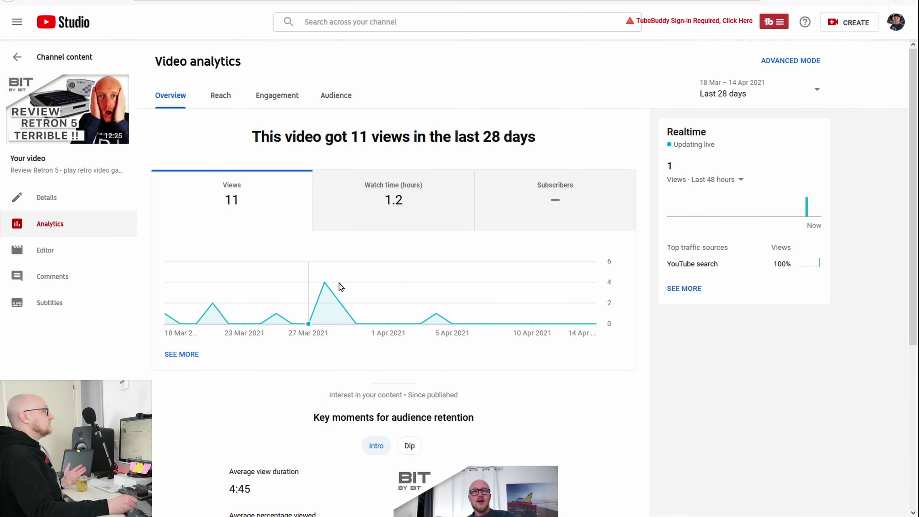
{"action": "scroll", "coordinate": [99, 131], "scroll_direction": "down", "scroll_amount": 5}
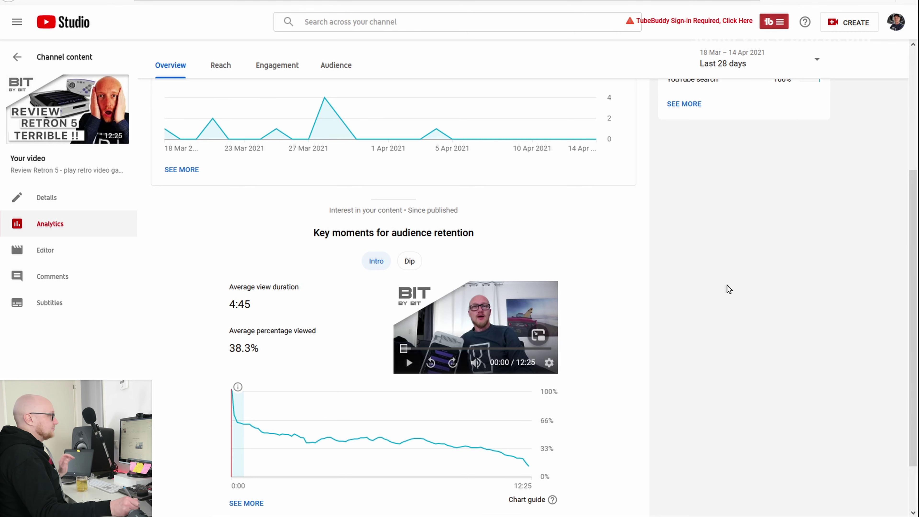
{"action": "left_click_drag", "start_coordinate": [917, 253], "coordinate": [917, 142]}
Review Reach (81.8% search, led by 'retron 5 review'), then return to uploads at January 2018
{"action": "left_click", "coordinate": [234, 105]}
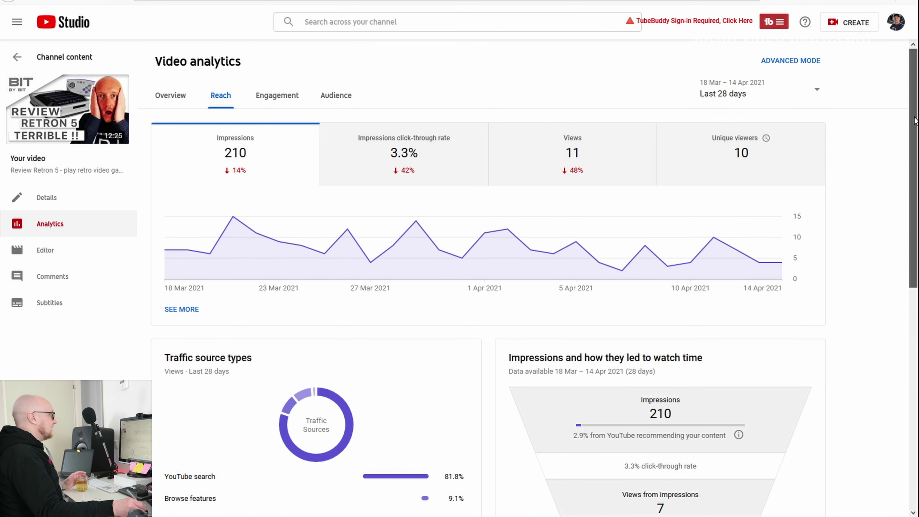
{"action": "left_click_drag", "start_coordinate": [916, 123], "coordinate": [916, 232]}
{"action": "mouse_move", "coordinate": [165, 265]}
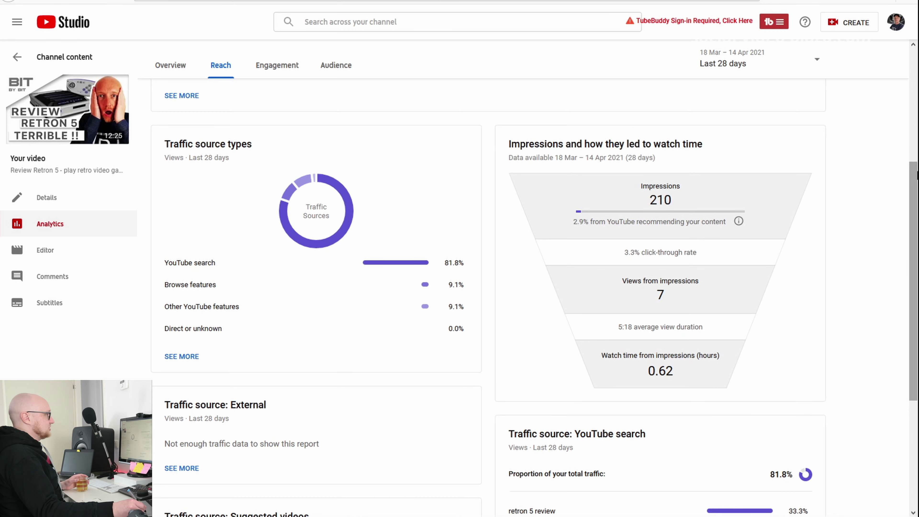
{"action": "scroll", "coordinate": [866, 294], "scroll_direction": "down", "scroll_amount": 4}
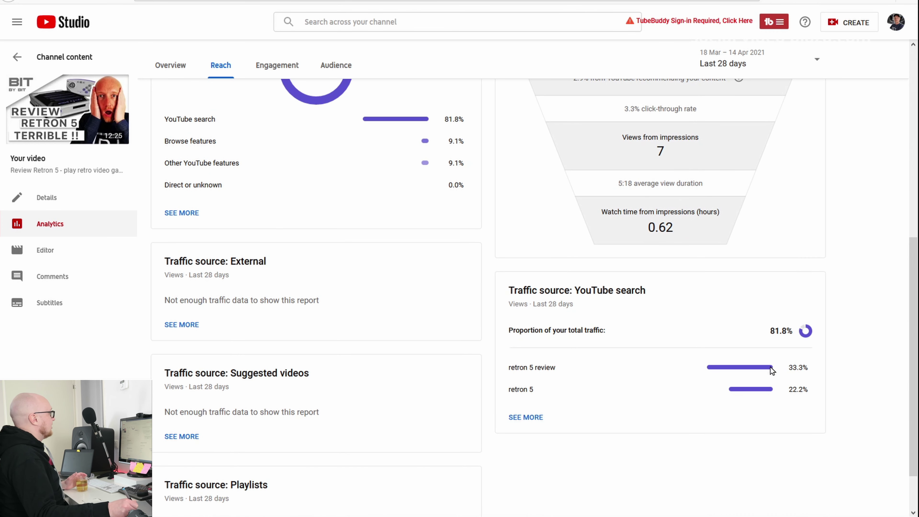
{"action": "key", "text": "alt+Left"}
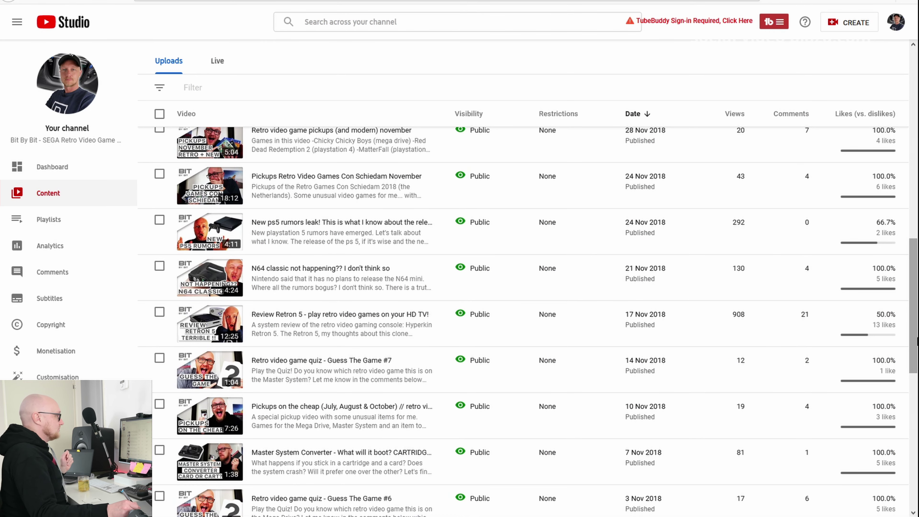
{"action": "left_click_drag", "start_coordinate": [911, 353], "coordinate": [911, 402]}
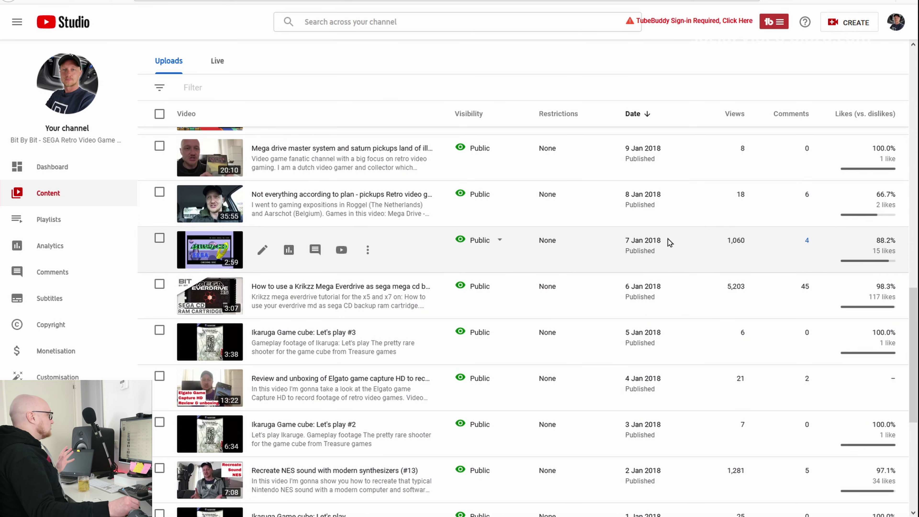
Open the 7 Jan 2018 Mega CD memory video's analytics: 1:28 average duration, 49.2% viewed
{"action": "left_click", "coordinate": [289, 251]}
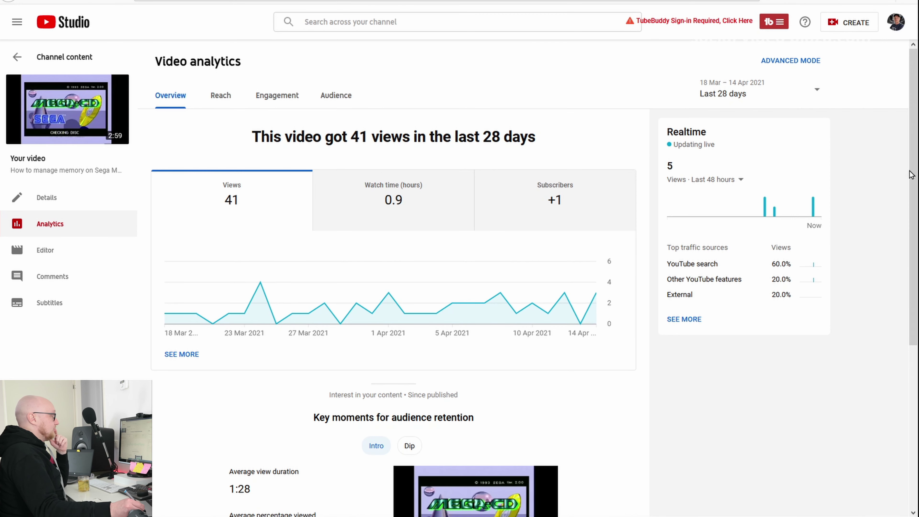
{"action": "left_click_drag", "start_coordinate": [915, 174], "coordinate": [915, 311]}
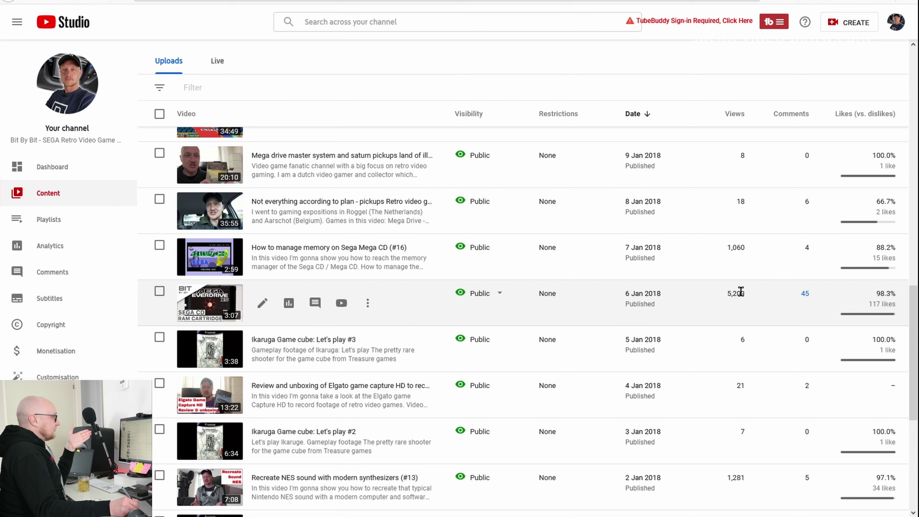
Open the Mega Everdrive video's analytics and review its Overview, noting 50.3% average viewed
{"action": "left_click", "coordinate": [288, 304]}
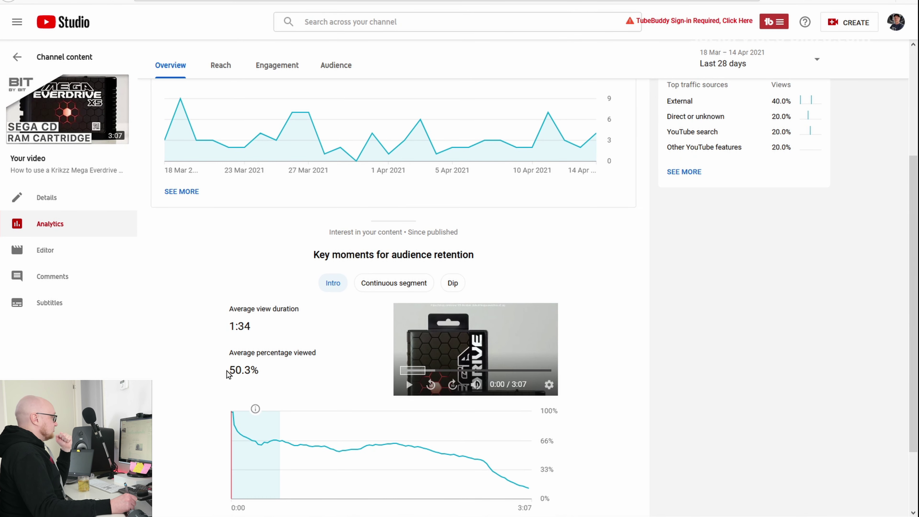
{"action": "left_click_drag", "start_coordinate": [228, 375], "coordinate": [270, 378]}
{"action": "left_click", "coordinate": [778, 294]}
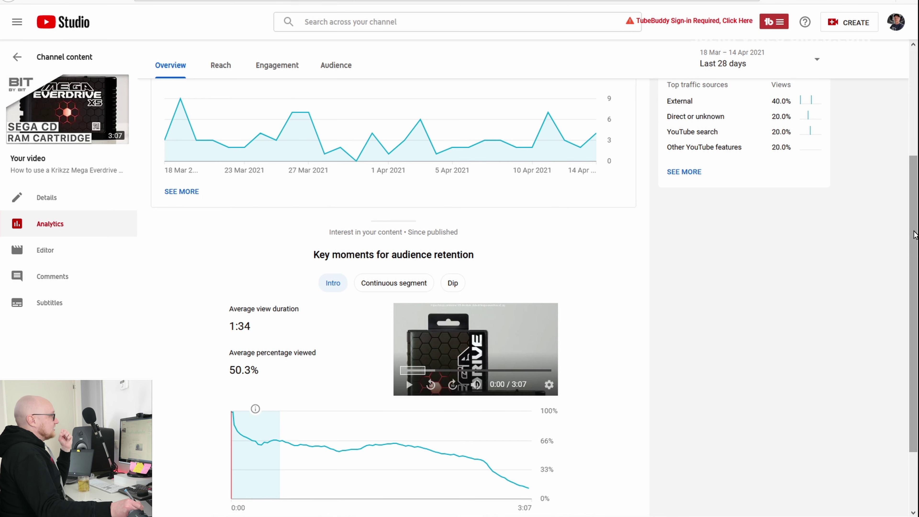
{"action": "left_click_drag", "start_coordinate": [915, 235], "coordinate": [916, 121]}
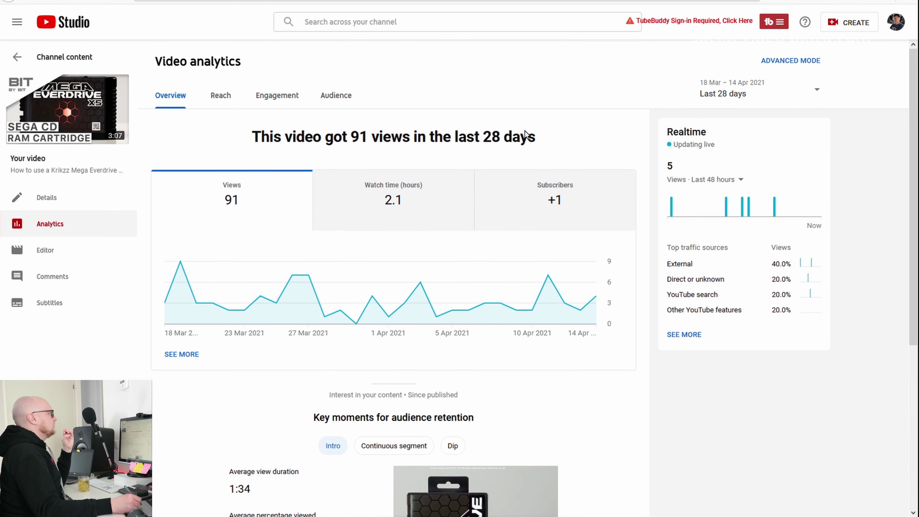
Check its Reach analytics (52.8% search traffic) and return to the uploads list
{"action": "left_click", "coordinate": [207, 99]}
{"action": "mouse_move", "coordinate": [414, 163]}
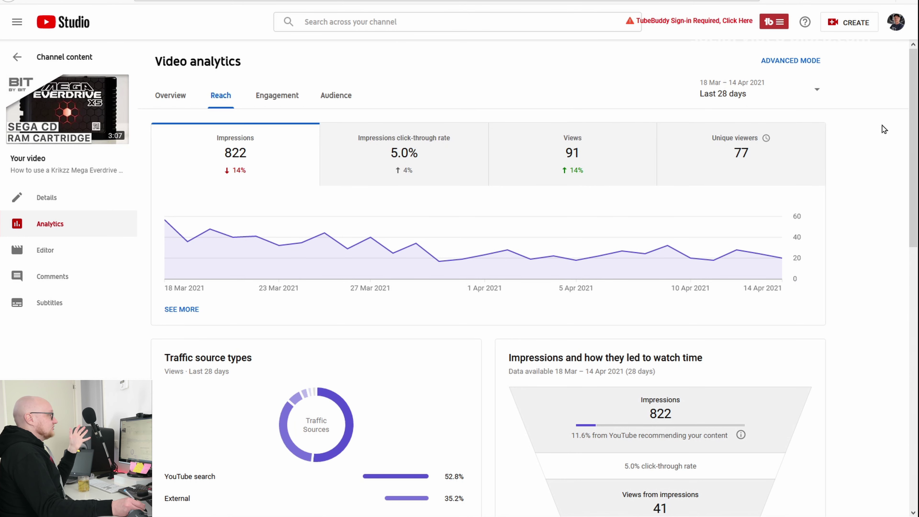
{"action": "left_click_drag", "start_coordinate": [913, 137], "coordinate": [904, 252]}
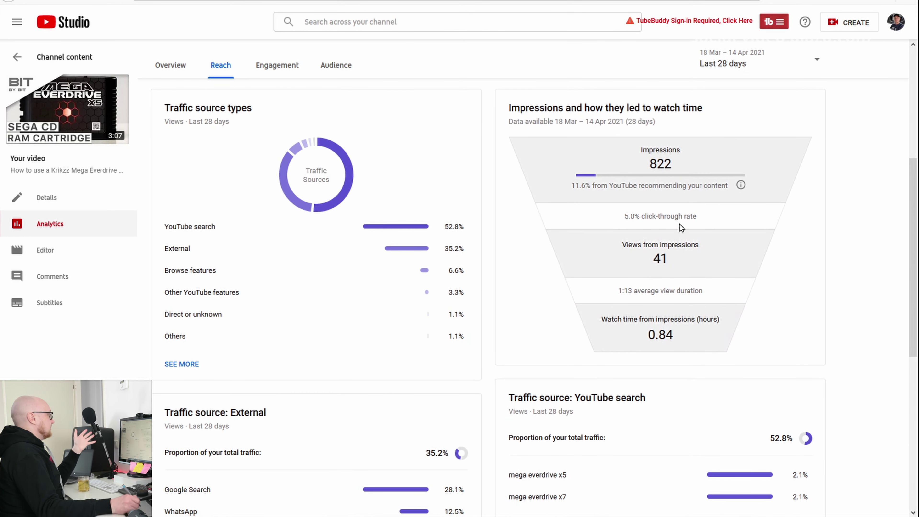
{"action": "scroll", "coordinate": [879, 192], "scroll_direction": "down", "scroll_amount": 3}
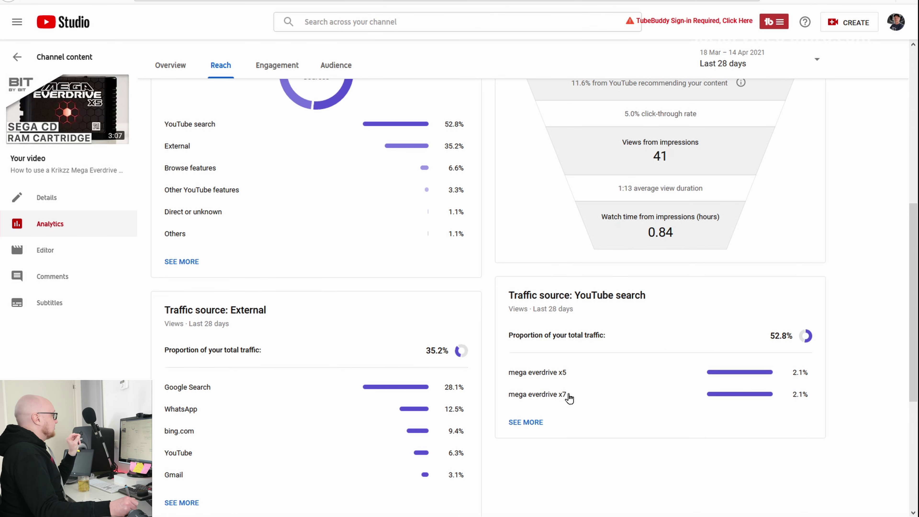
{"action": "left_click", "coordinate": [17, 57]}
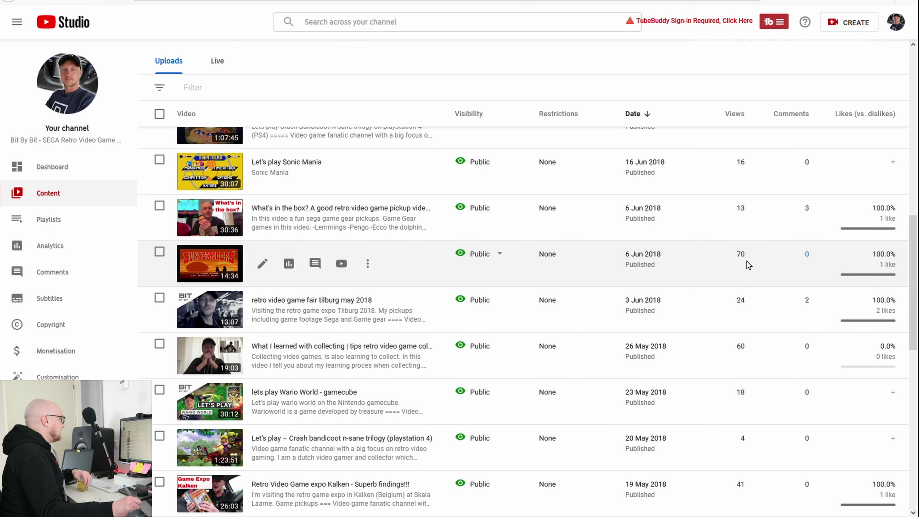
Open the Sunset Riders video's analytics and scroll through its Overview
{"action": "left_click", "coordinate": [288, 263]}
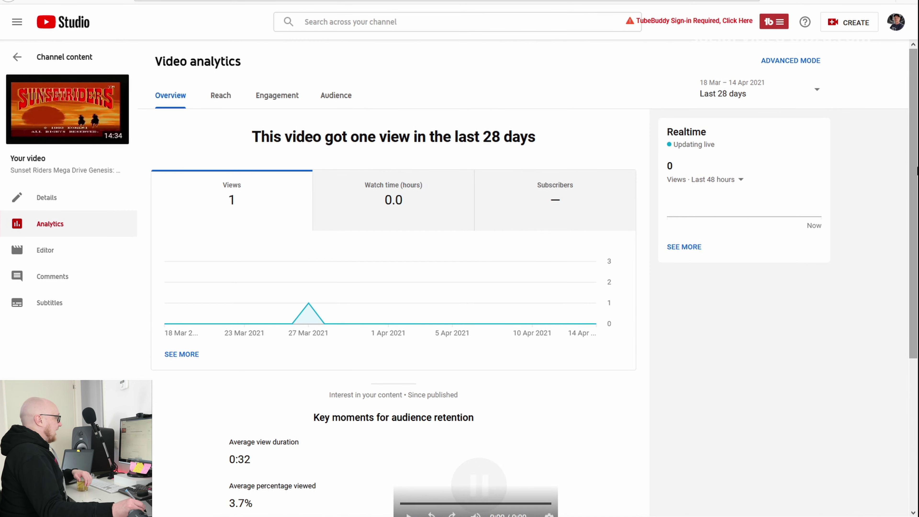
{"action": "left_click_drag", "start_coordinate": [916, 158], "coordinate": [914, 290]}
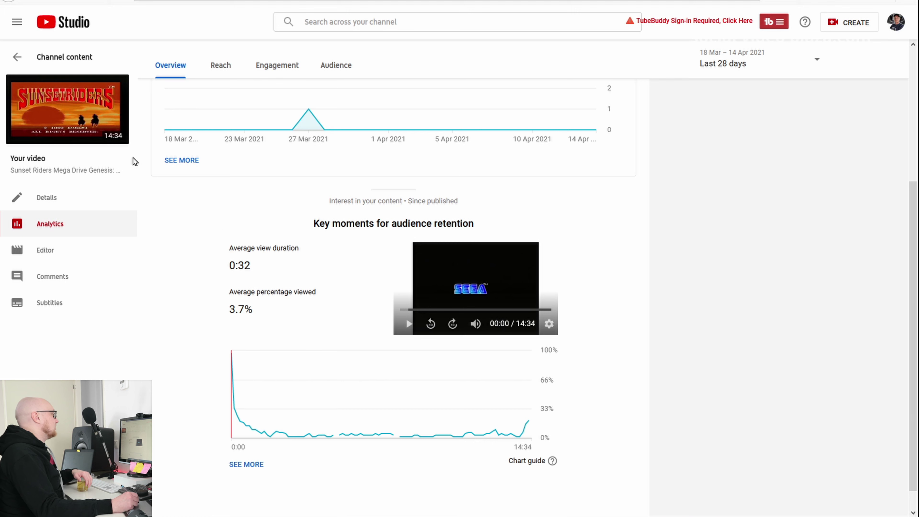
{"action": "mouse_move", "coordinate": [106, 144]}
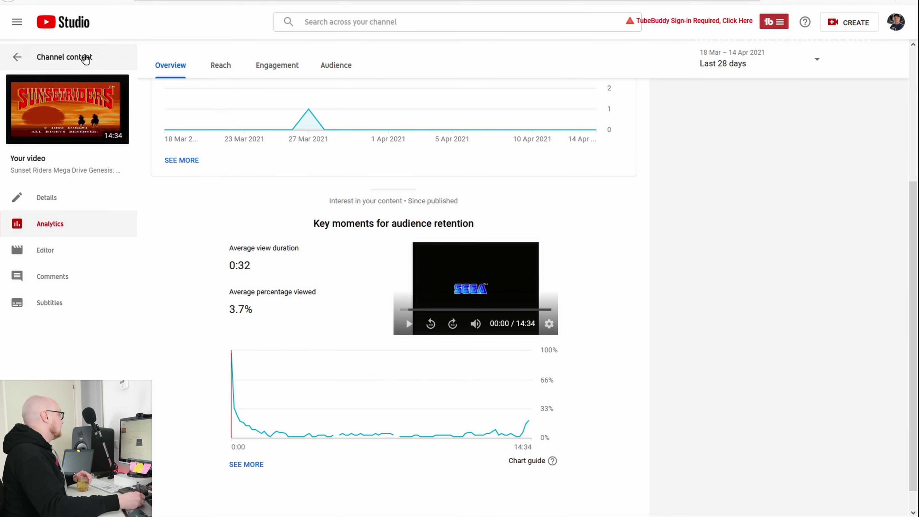
Check the Sonic Mania let's-play analytics (0:06 average duration, 0.4% viewed) and return to uploads
{"action": "left_click", "coordinate": [55, 56]}
{"action": "left_click", "coordinate": [289, 265]}
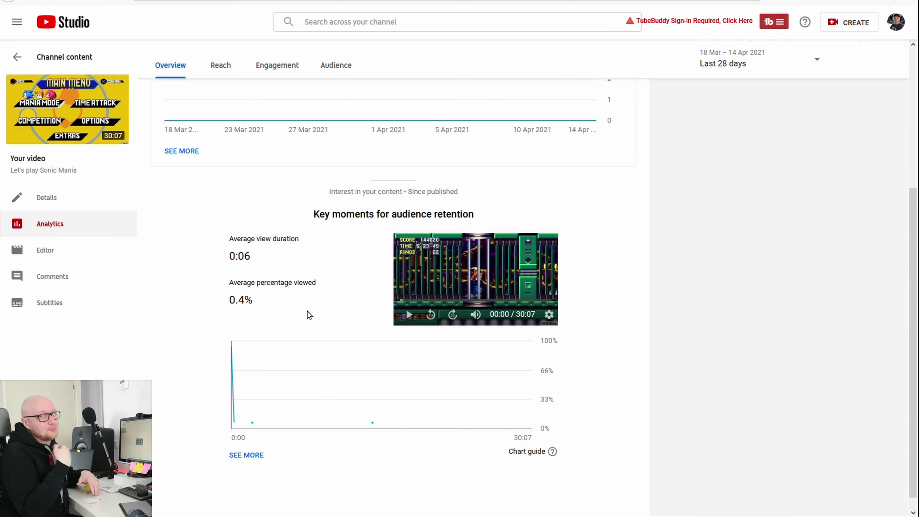
{"action": "left_click", "coordinate": [17, 56]}
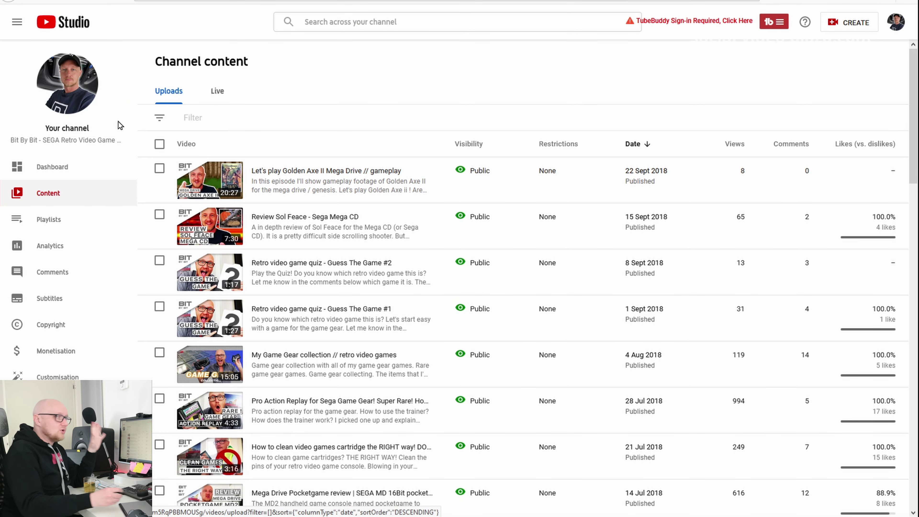
Scroll down to the Sonic The Hedgehog #2 Bridge video and review its retention: 20.3% viewed
{"action": "scroll", "coordinate": [883, 275], "scroll_direction": "down", "scroll_amount": 15}
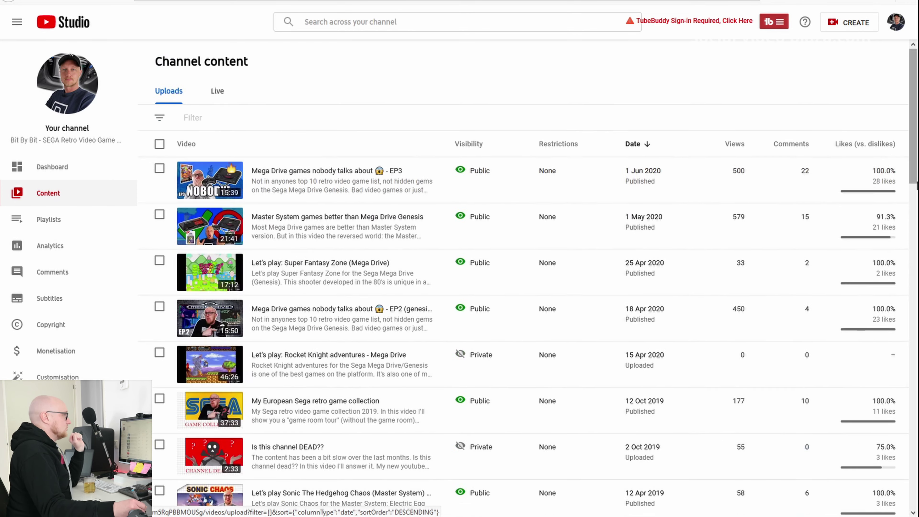
{"action": "scroll", "coordinate": [866, 401], "scroll_direction": "down", "scroll_amount": 15}
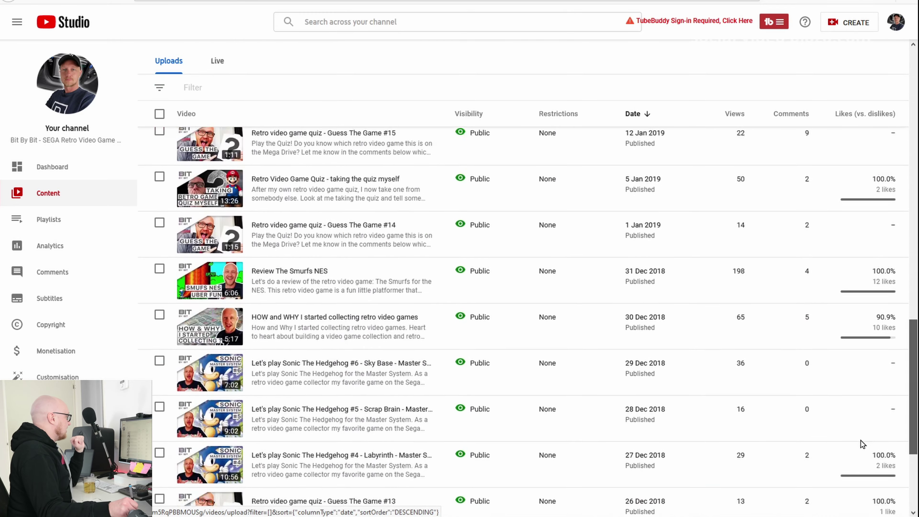
{"action": "scroll", "coordinate": [863, 444], "scroll_direction": "down", "scroll_amount": 3}
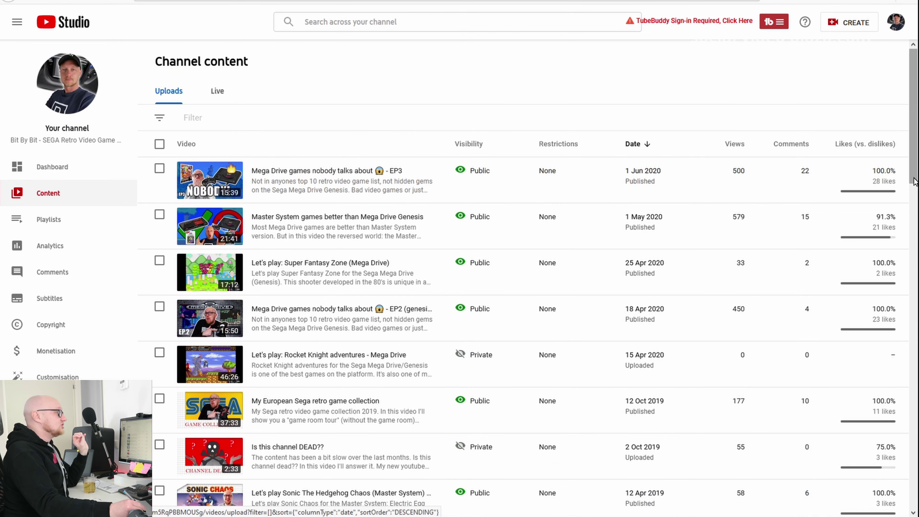
{"action": "left_click_drag", "start_coordinate": [914, 181], "coordinate": [865, 513]}
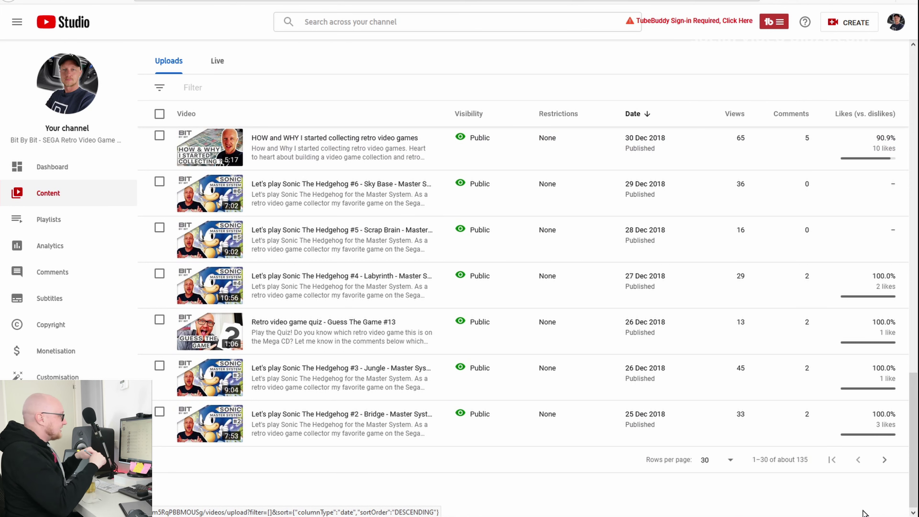
{"action": "left_click", "coordinate": [289, 431]}
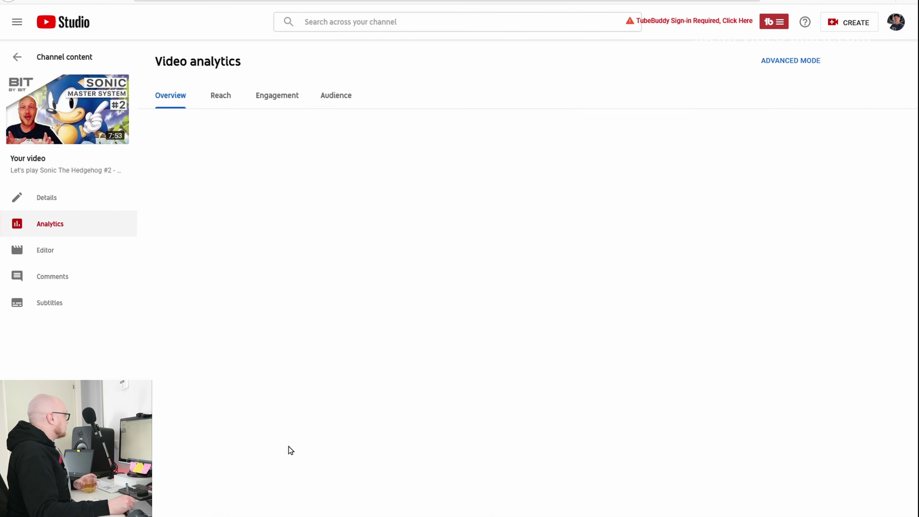
{"action": "scroll", "coordinate": [903, 214], "scroll_direction": "down", "scroll_amount": 3}
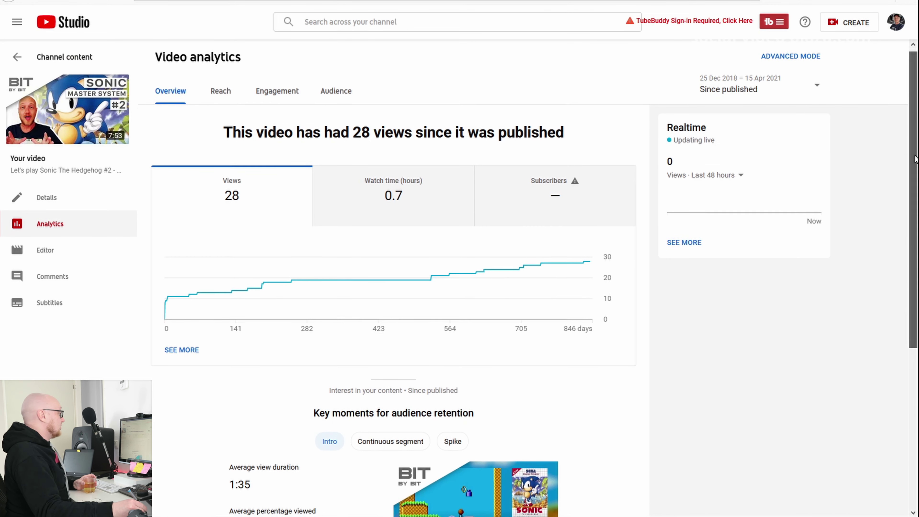
{"action": "scroll", "coordinate": [902, 214], "scroll_direction": "down", "scroll_amount": 4}
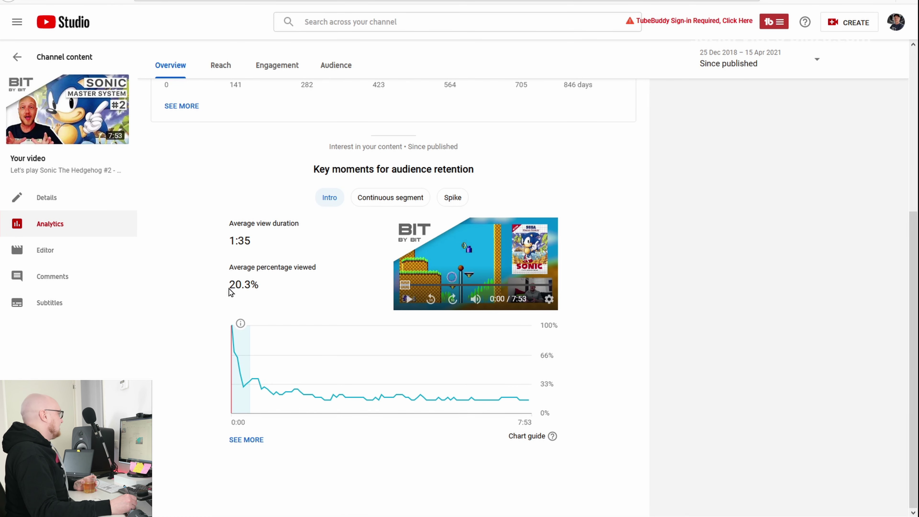
{"action": "left_click_drag", "start_coordinate": [230, 289], "coordinate": [291, 320]}
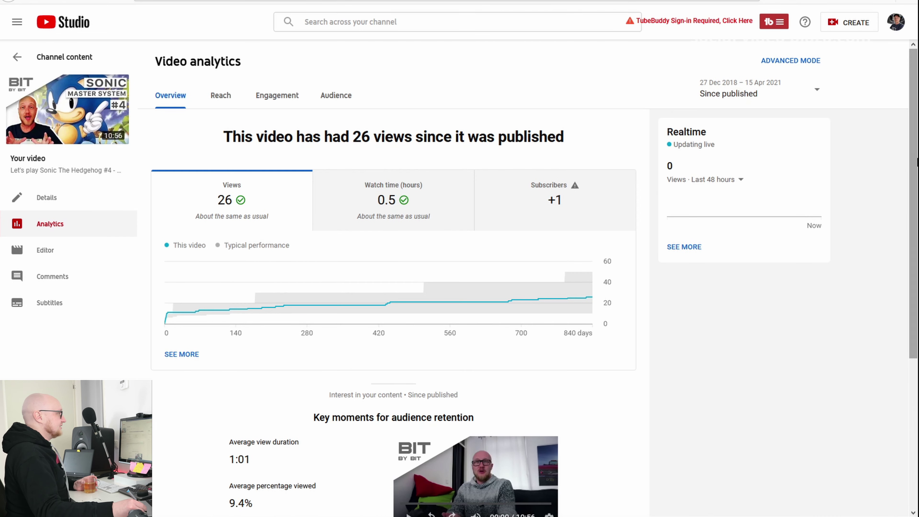
{"action": "scroll", "coordinate": [480, 340], "scroll_direction": "down", "scroll_amount": 3}
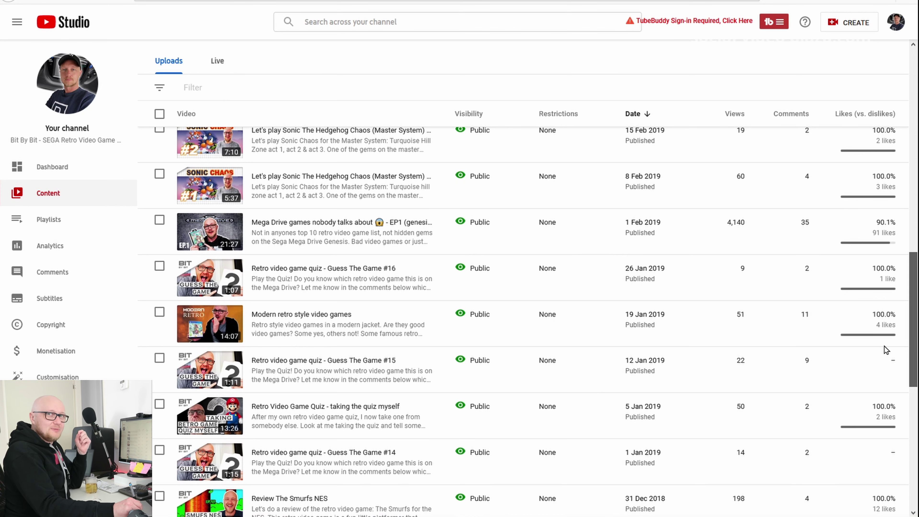
Note the EP1 video's 4,140 views, open its analytics and scroll the Overview
{"action": "scroll", "coordinate": [889, 342], "scroll_direction": "up", "scroll_amount": 3}
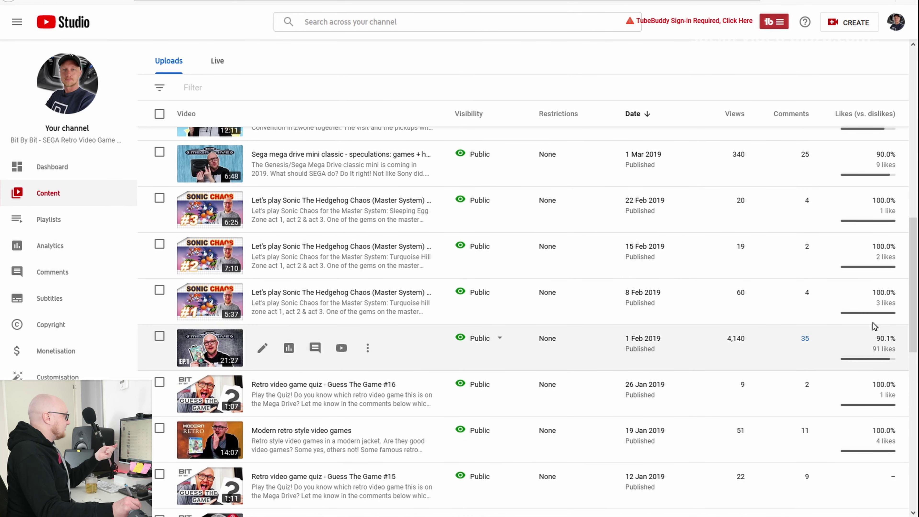
{"action": "left_click_drag", "start_coordinate": [727, 339], "coordinate": [751, 348]}
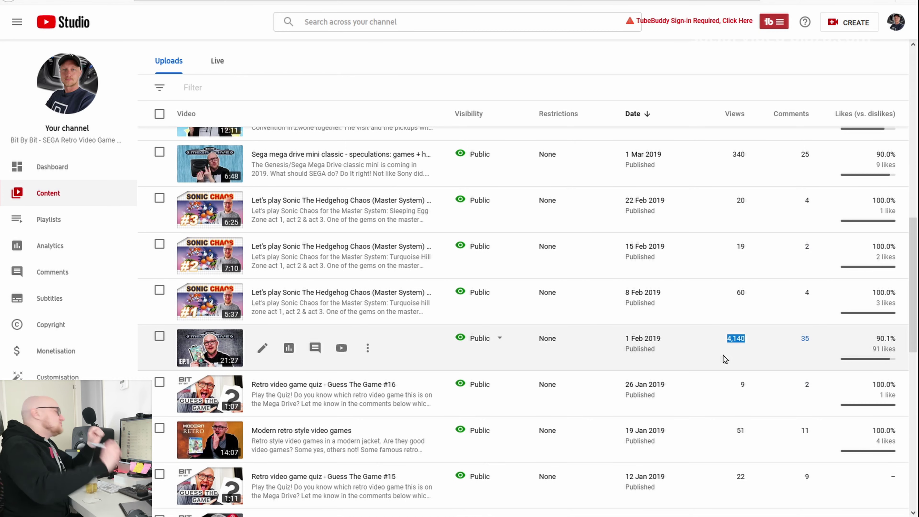
{"action": "left_click", "coordinate": [287, 349]}
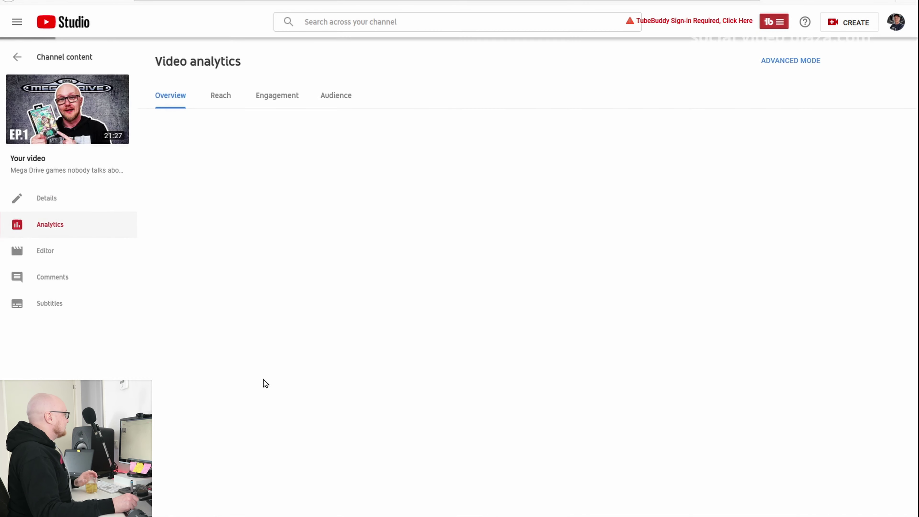
{"action": "scroll", "coordinate": [893, 179], "scroll_direction": "down", "scroll_amount": 5}
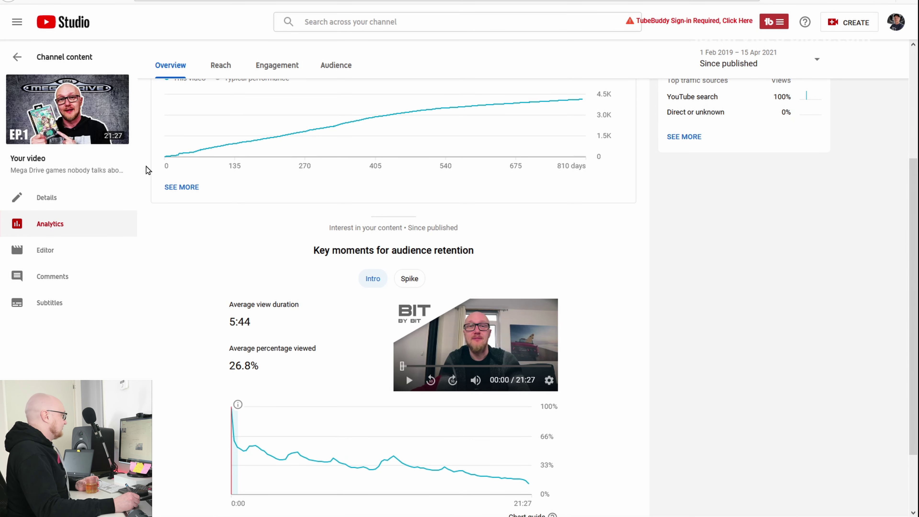
{"action": "scroll", "coordinate": [593, 209], "scroll_direction": "up", "scroll_amount": 5}
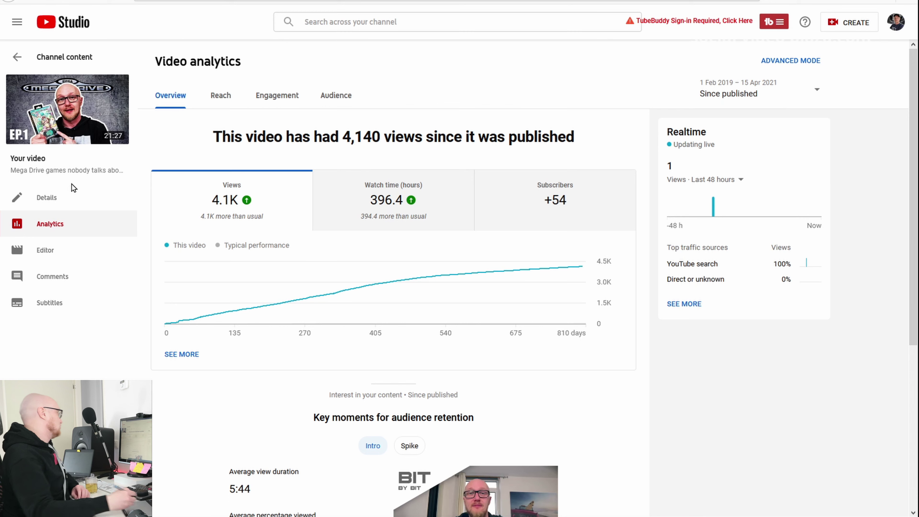
Review Reach (46.5K impressions, 71.8% search traffic) and return to the uploads list
{"action": "left_click", "coordinate": [220, 95]}
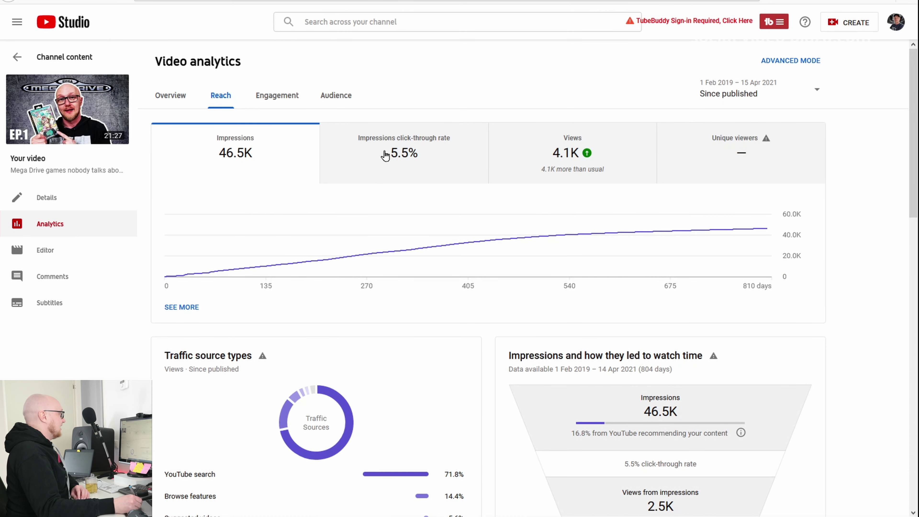
{"action": "scroll", "coordinate": [916, 186], "scroll_direction": "down", "scroll_amount": 2}
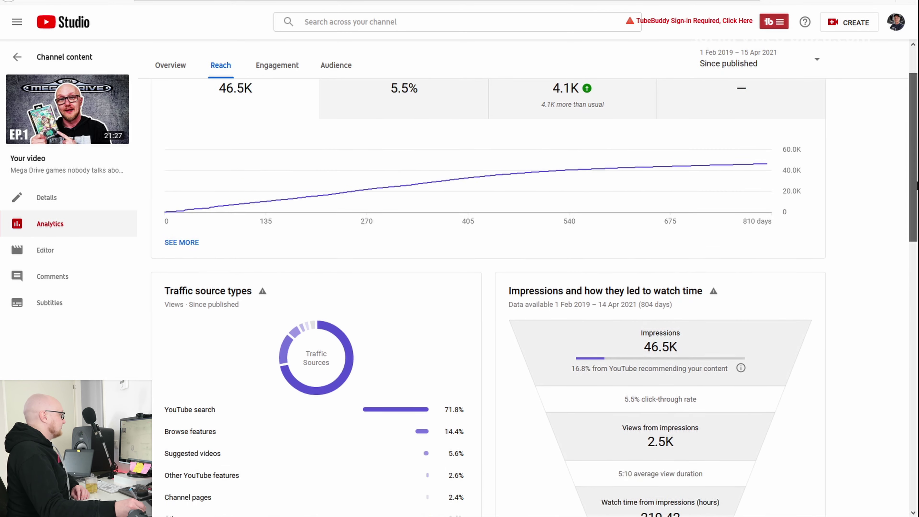
{"action": "scroll", "coordinate": [917, 186], "scroll_direction": "down", "scroll_amount": 7}
{"action": "mouse_move", "coordinate": [171, 168]}
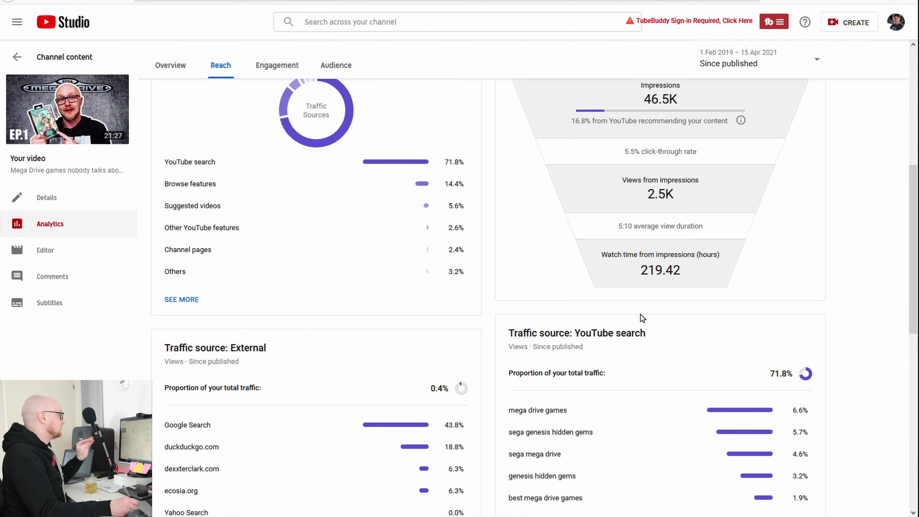
{"action": "left_click", "coordinate": [71, 62]}
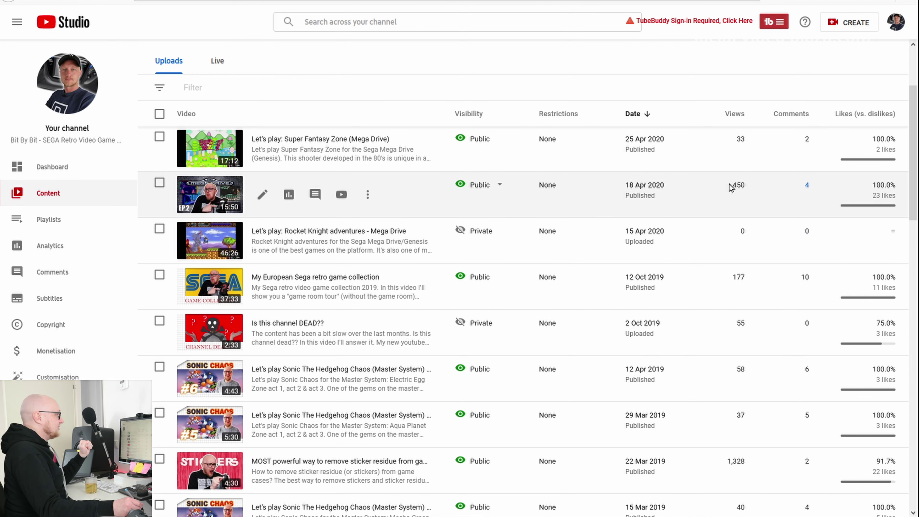
{"action": "double_click", "coordinate": [738, 186]}
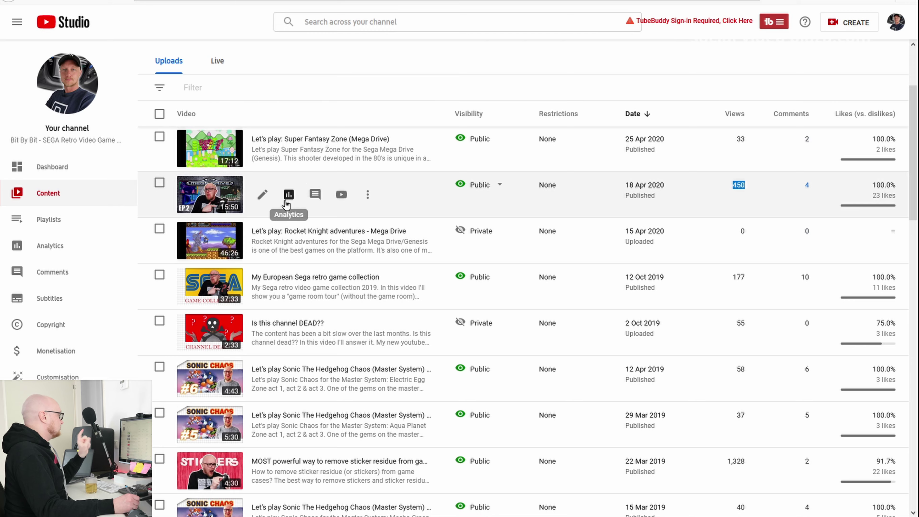
{"action": "left_click", "coordinate": [289, 195]}
{"action": "scroll", "coordinate": [890, 268], "scroll_direction": "down", "scroll_amount": 3}
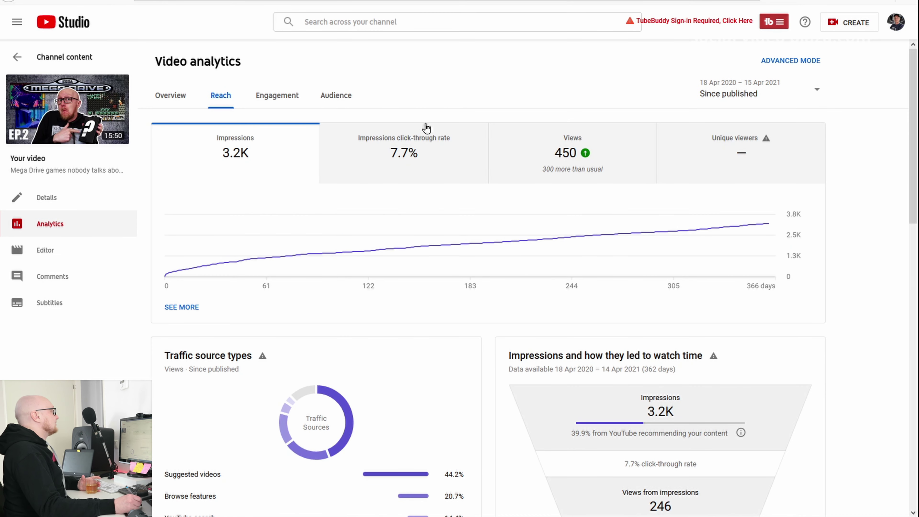
{"action": "left_click_drag", "start_coordinate": [917, 153], "coordinate": [917, 245]}
{"action": "mouse_move", "coordinate": [214, 232]}
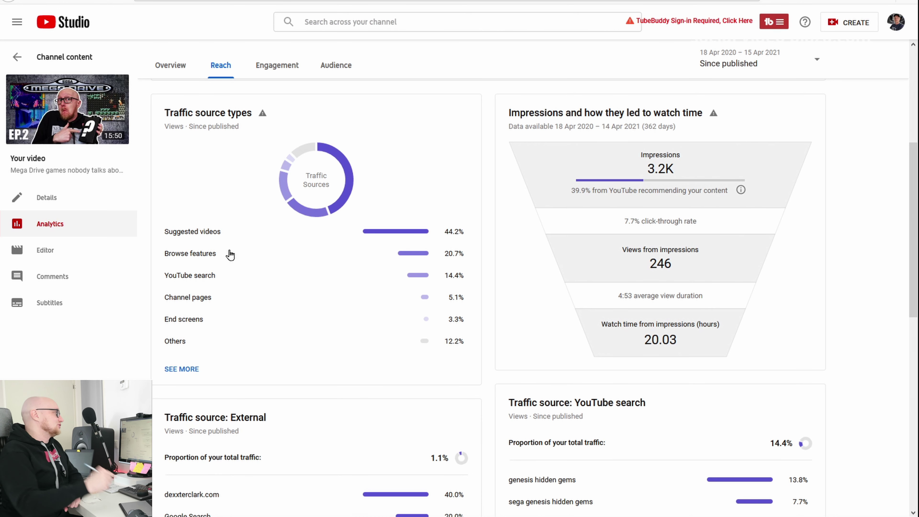
{"action": "scroll", "coordinate": [231, 255], "scroll_direction": "down", "scroll_amount": 10}
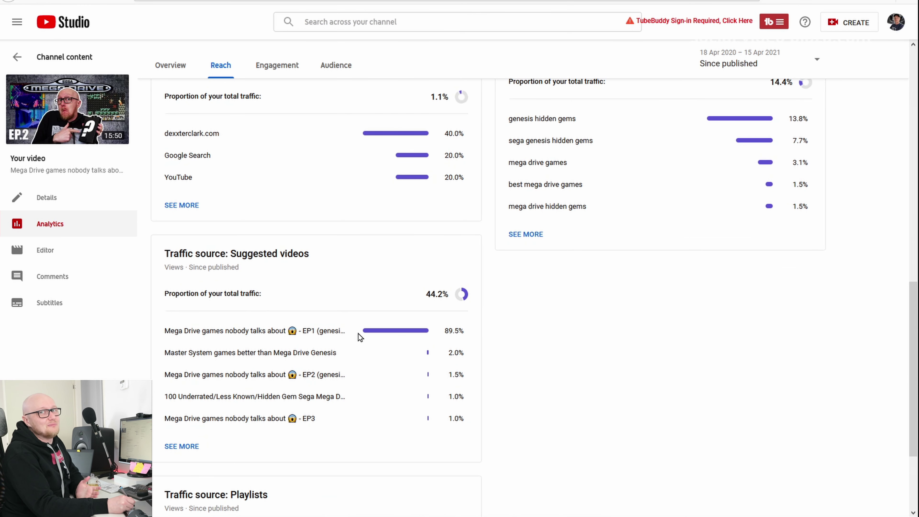
{"action": "scroll", "coordinate": [359, 333], "scroll_direction": "up", "scroll_amount": 8}
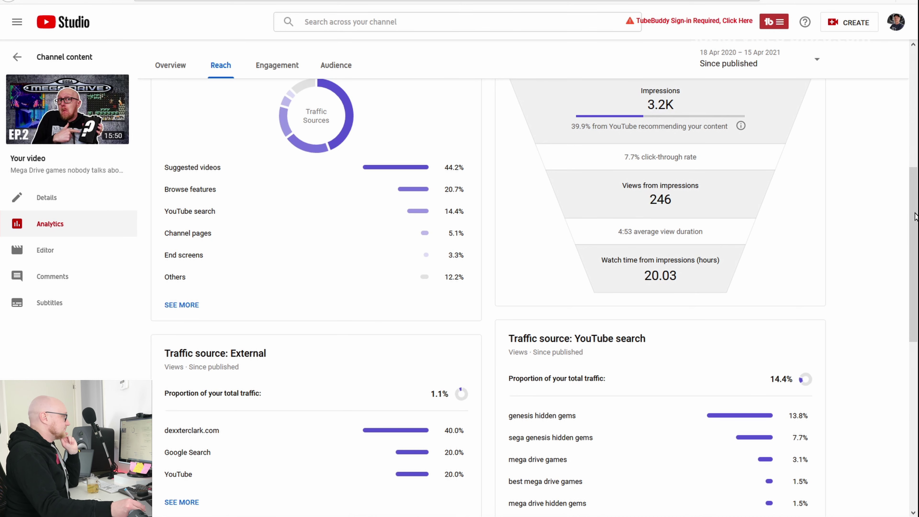
{"action": "scroll", "coordinate": [716, 295], "scroll_direction": "down", "scroll_amount": 3}
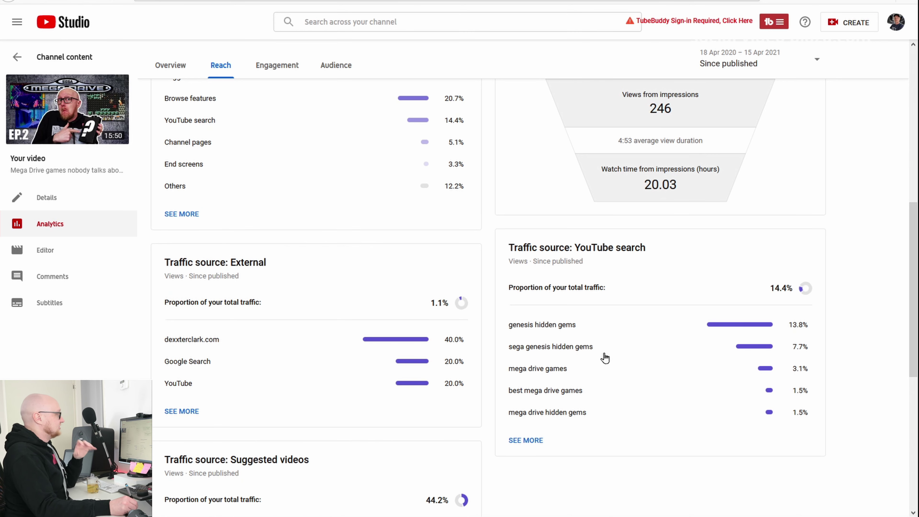
{"action": "key", "text": "alt+Left"}
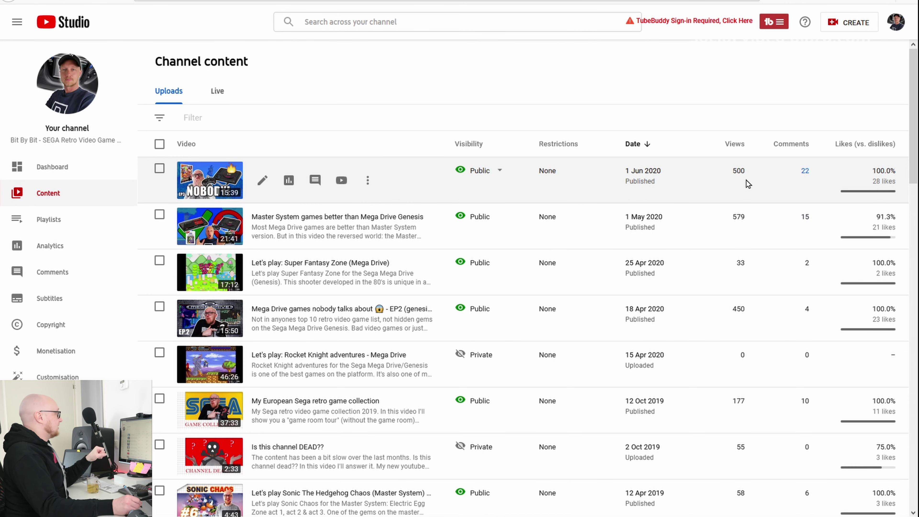
{"action": "left_click", "coordinate": [288, 179]}
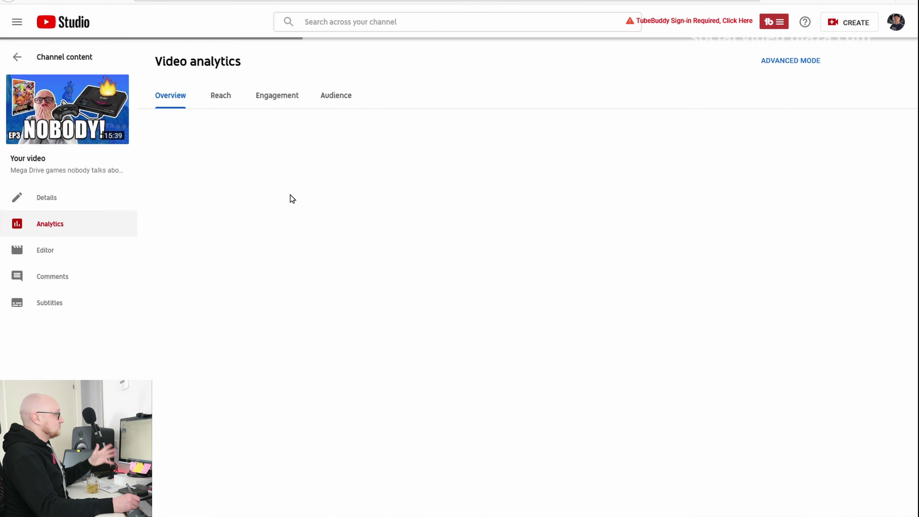
{"action": "scroll", "coordinate": [277, 195], "scroll_direction": "down", "scroll_amount": 5}
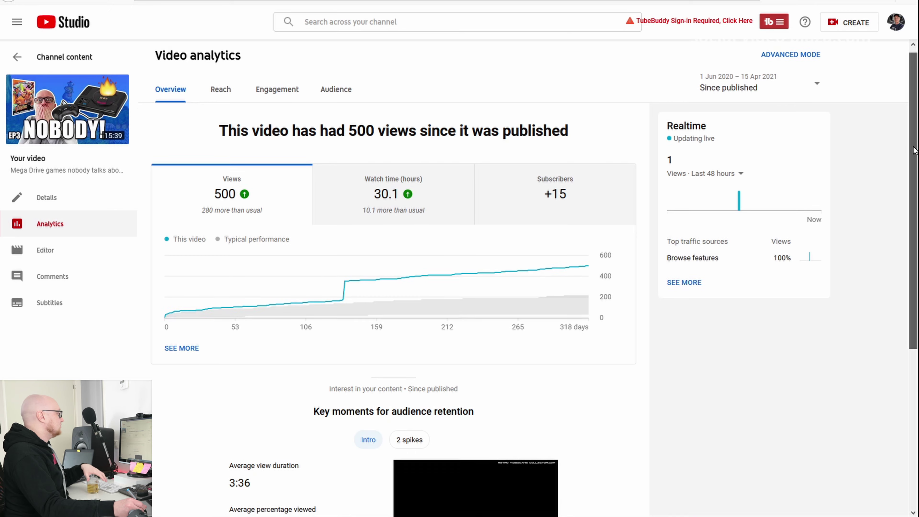
{"action": "left_click_drag", "start_coordinate": [228, 289], "coordinate": [270, 293]}
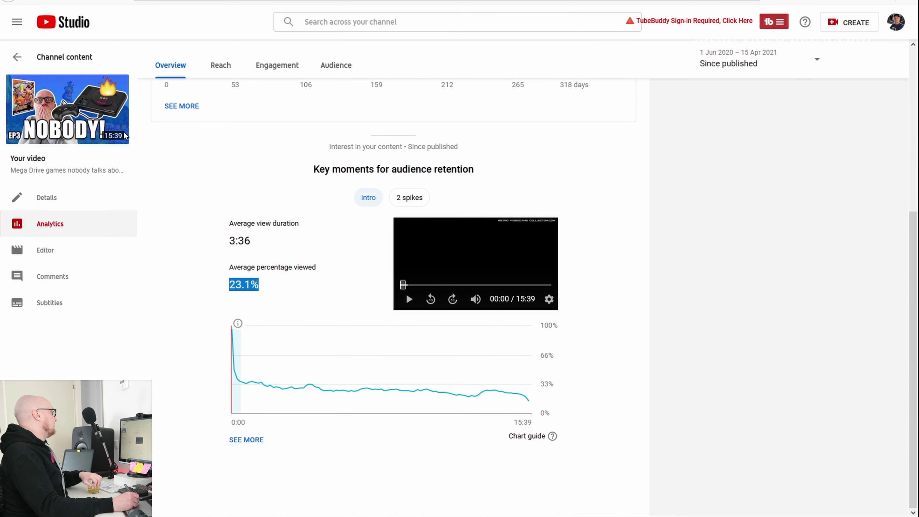
{"action": "left_click", "coordinate": [221, 66]}
{"action": "left_click_drag", "start_coordinate": [916, 135], "coordinate": [900, 189]}
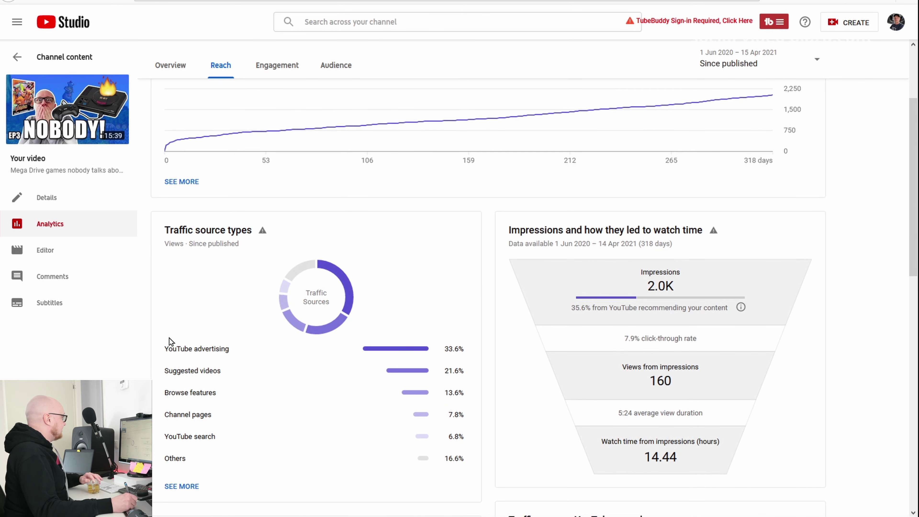
{"action": "mouse_move", "coordinate": [218, 353]}
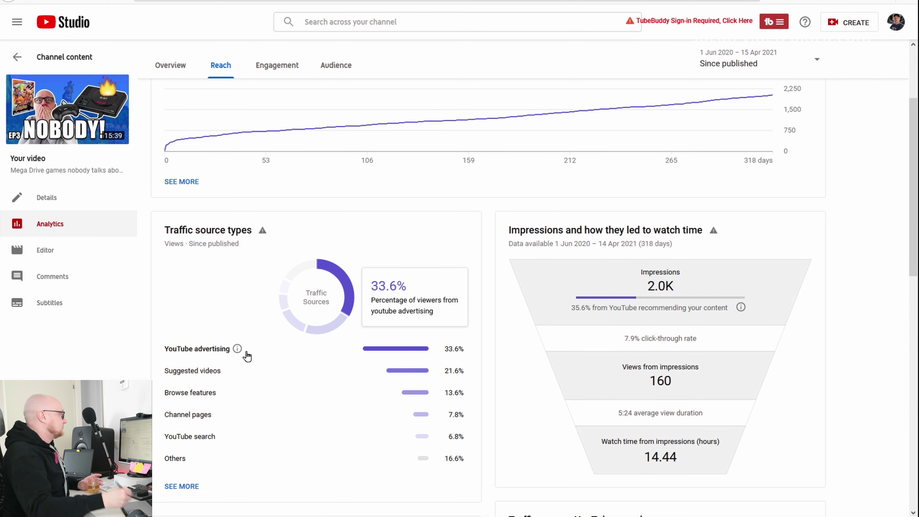
{"action": "scroll", "coordinate": [904, 227], "scroll_direction": "down", "scroll_amount": 5}
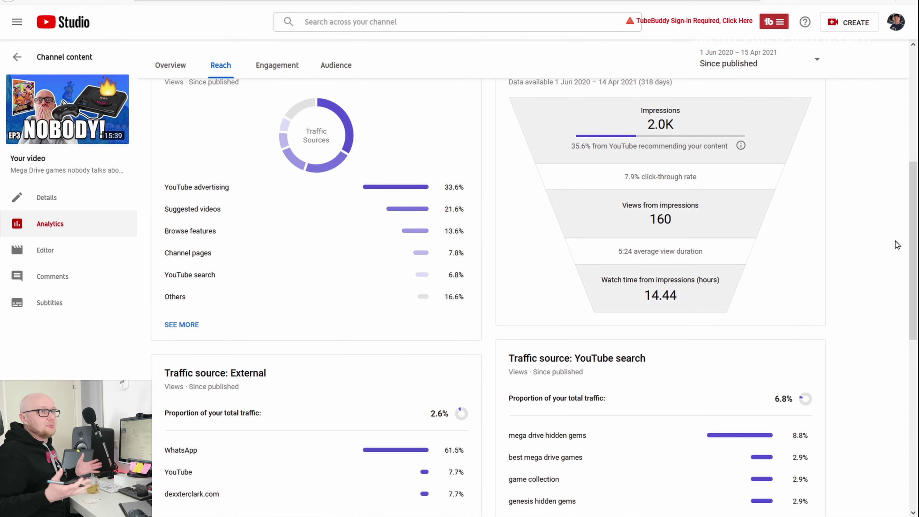
{"action": "scroll", "coordinate": [898, 245], "scroll_direction": "down", "scroll_amount": 2}
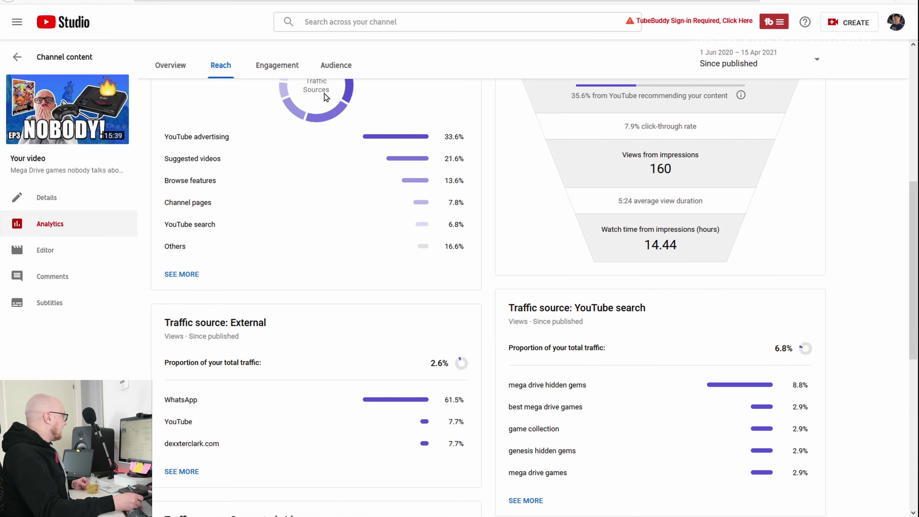
{"action": "mouse_move", "coordinate": [222, 157]}
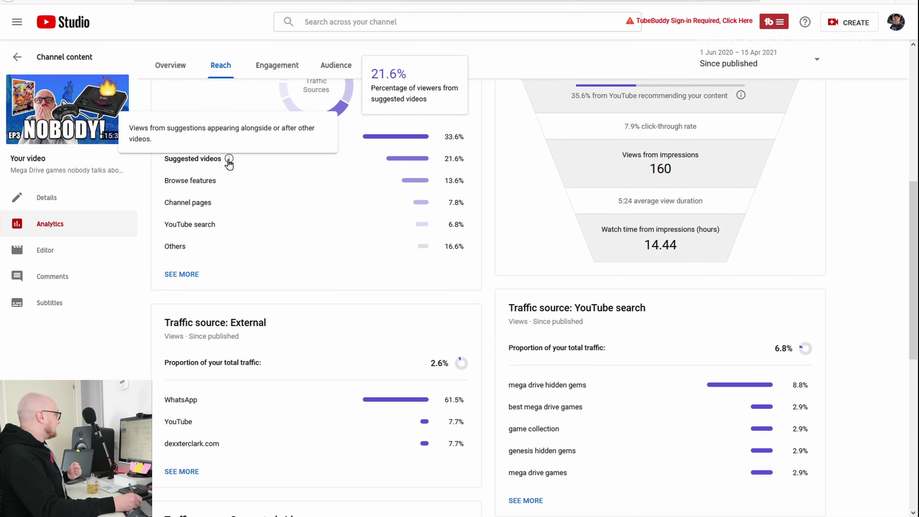
{"action": "scroll", "coordinate": [249, 306], "scroll_direction": "down", "scroll_amount": 6}
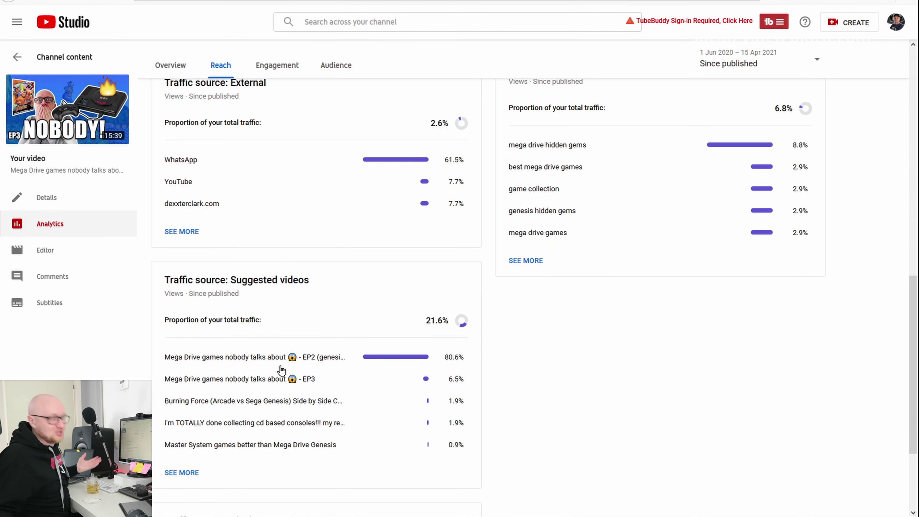
{"action": "scroll", "coordinate": [281, 370], "scroll_direction": "up", "scroll_amount": 6}
{"action": "mouse_move", "coordinate": [203, 211]}
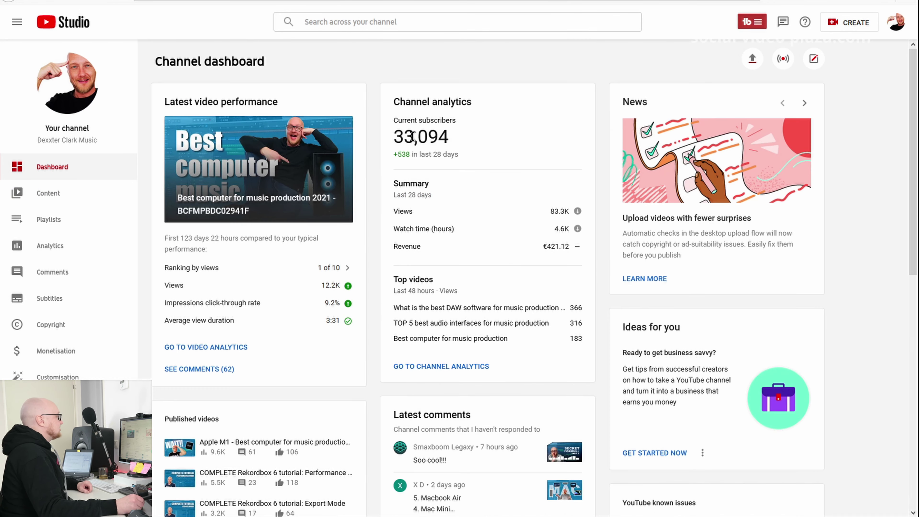
Note the music channel's 33,094 subscribers and open its channel analytics
{"action": "double_click", "coordinate": [413, 136]}
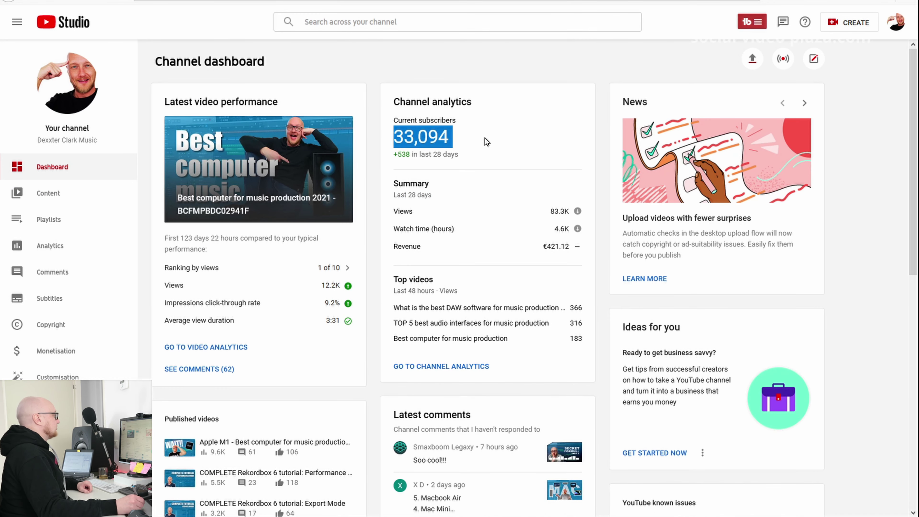
{"action": "left_click", "coordinate": [510, 68]}
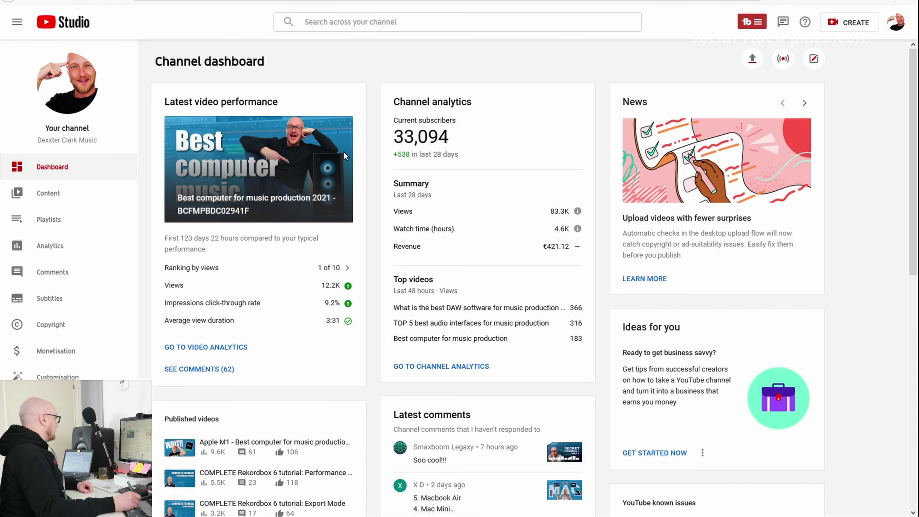
{"action": "left_click", "coordinate": [76, 252]}
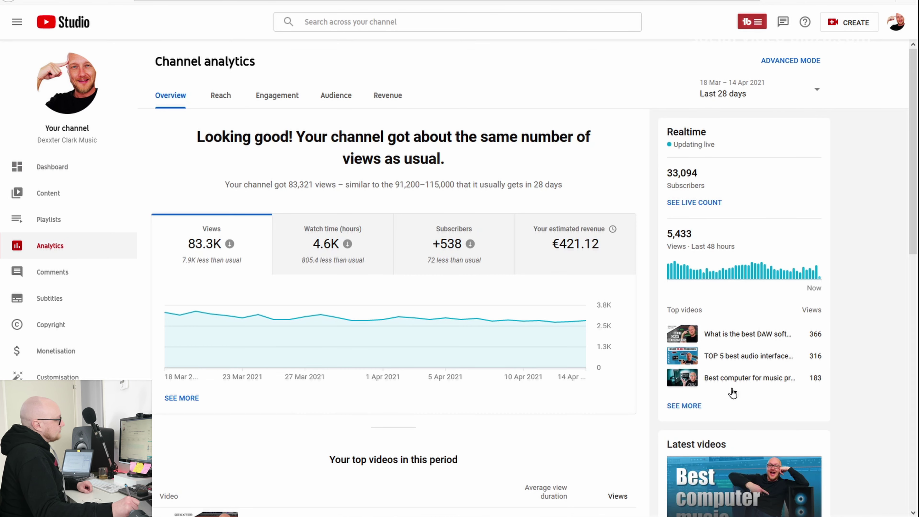
Expand Realtime views and open analytics for the top 'What is the best DAW software' video
{"action": "left_click", "coordinate": [687, 407]}
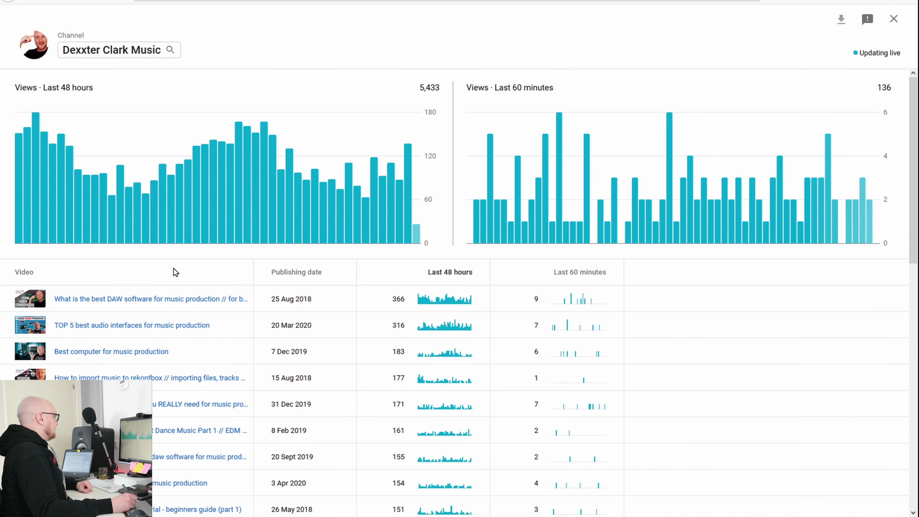
{"action": "mouse_move", "coordinate": [157, 303]}
{"action": "left_click", "coordinate": [167, 279]}
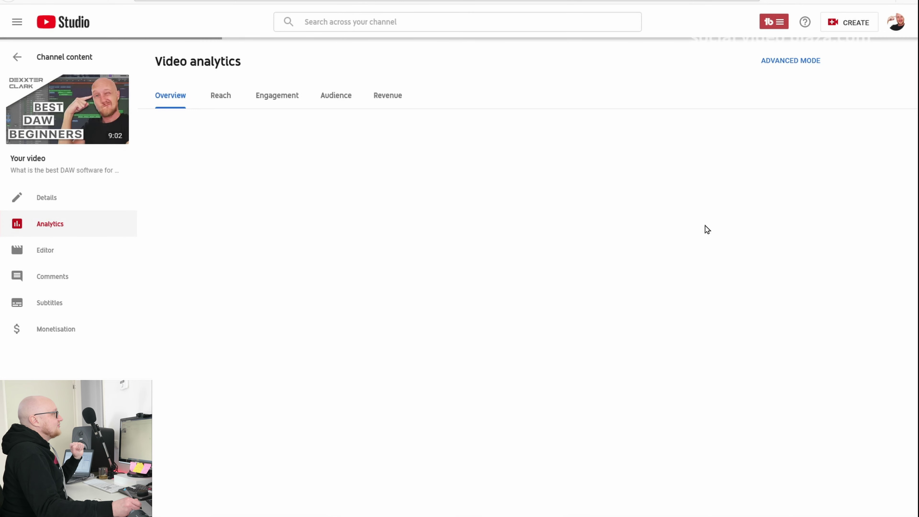
Check the DAW video's 497,984 lifetime views, then switch to its Reach analytics
{"action": "left_click_drag", "start_coordinate": [333, 137], "coordinate": [417, 144]}
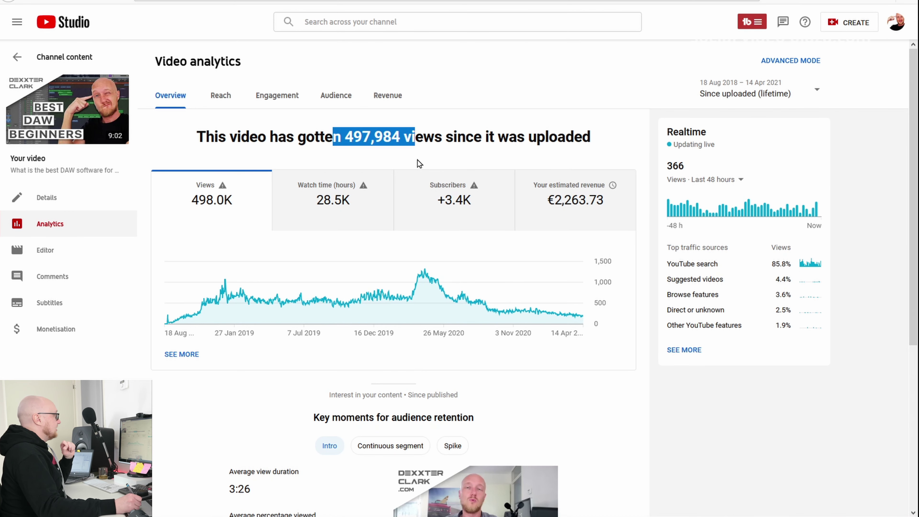
{"action": "scroll", "coordinate": [416, 254], "scroll_direction": "down", "scroll_amount": 6}
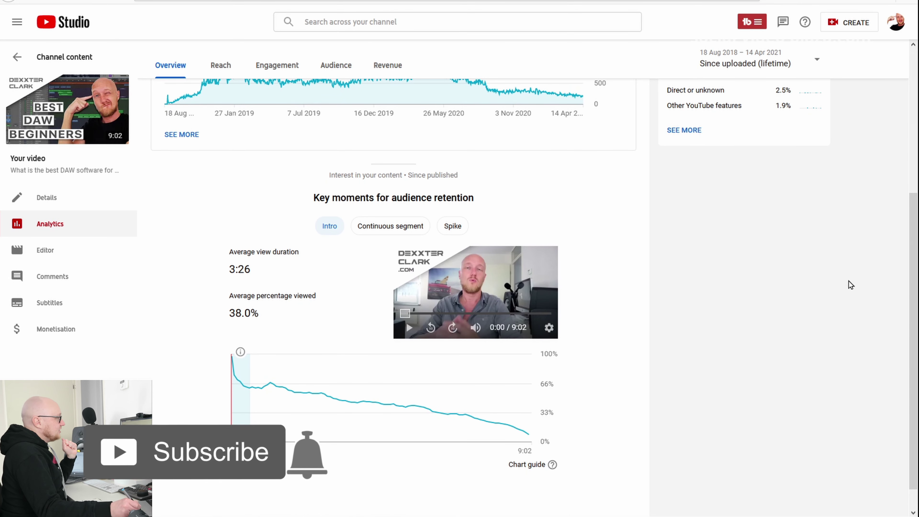
{"action": "scroll", "coordinate": [904, 265], "scroll_direction": "up", "scroll_amount": 6}
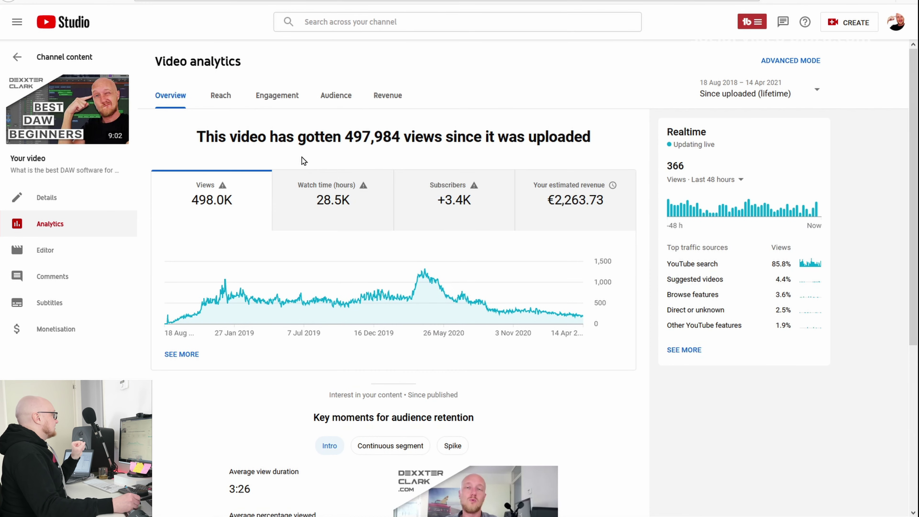
{"action": "left_click", "coordinate": [228, 95]}
{"action": "left_click", "coordinate": [226, 105]}
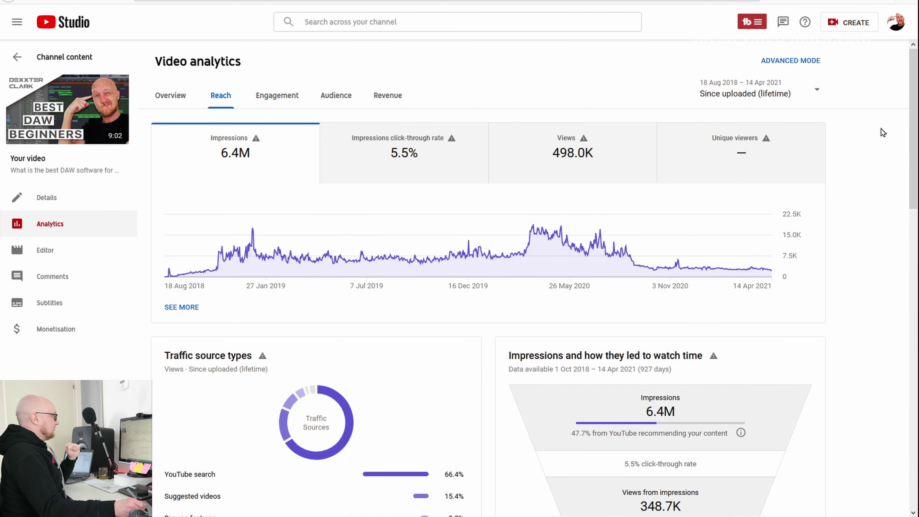
Scroll through the Reach traffic panels, then filter uploads to titles containing 'laptop'
{"action": "left_click_drag", "start_coordinate": [915, 130], "coordinate": [889, 213]}
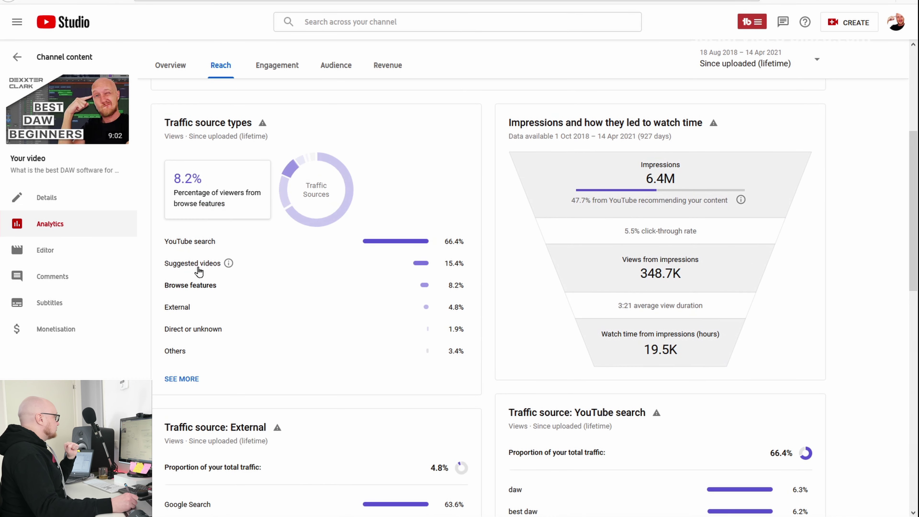
{"action": "left_click_drag", "start_coordinate": [177, 241], "coordinate": [216, 241]}
{"action": "left_click_drag", "start_coordinate": [913, 169], "coordinate": [903, 255]}
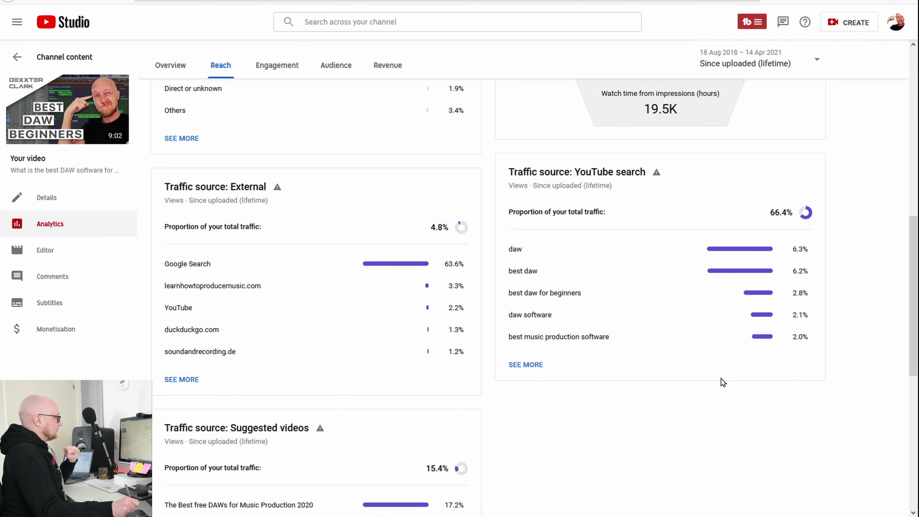
{"action": "key", "text": "Home"}
{"action": "mouse_move", "coordinate": [171, 277]}
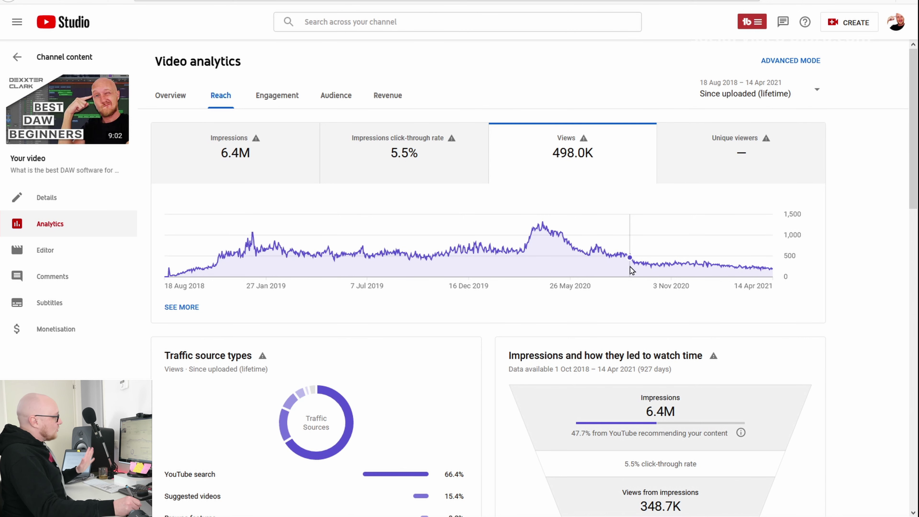
{"action": "mouse_move", "coordinate": [623, 268]}
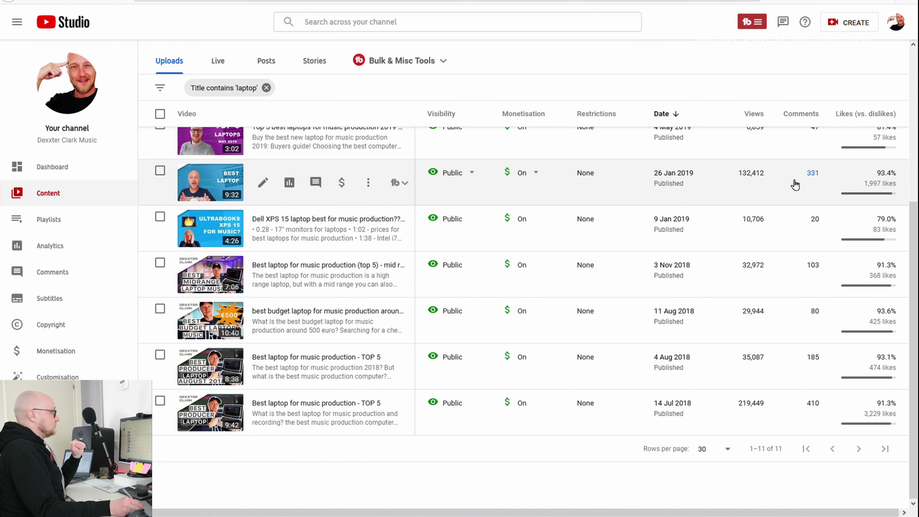
Open the Best laptop TOP 5 video's analytics and scroll through its Overview
{"action": "left_click", "coordinate": [279, 192]}
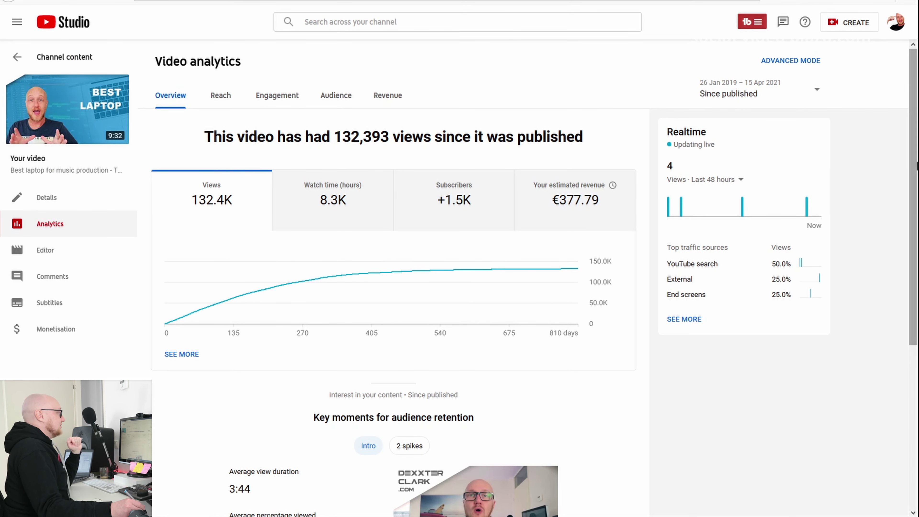
{"action": "scroll", "coordinate": [916, 191], "scroll_direction": "down", "scroll_amount": 1}
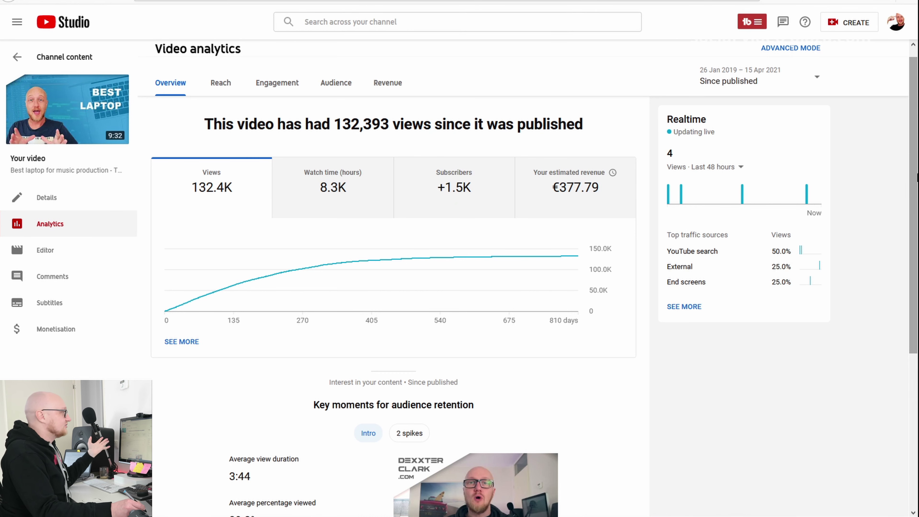
{"action": "scroll", "coordinate": [917, 168], "scroll_direction": "down", "scroll_amount": 4}
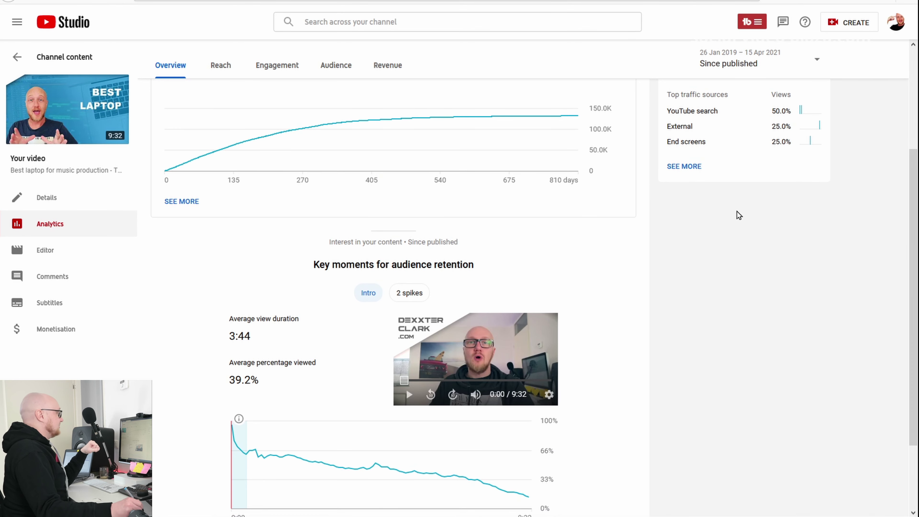
{"action": "scroll", "coordinate": [915, 219], "scroll_direction": "up", "scroll_amount": 5}
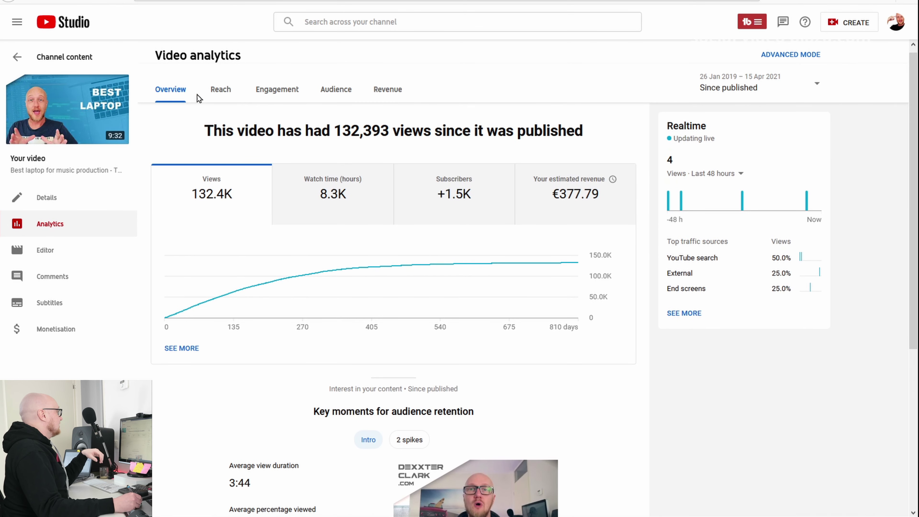
Review the laptop video's Reach figures and traffic sources
{"action": "left_click", "coordinate": [218, 105]}
{"action": "left_click_drag", "start_coordinate": [913, 176], "coordinate": [915, 252]}
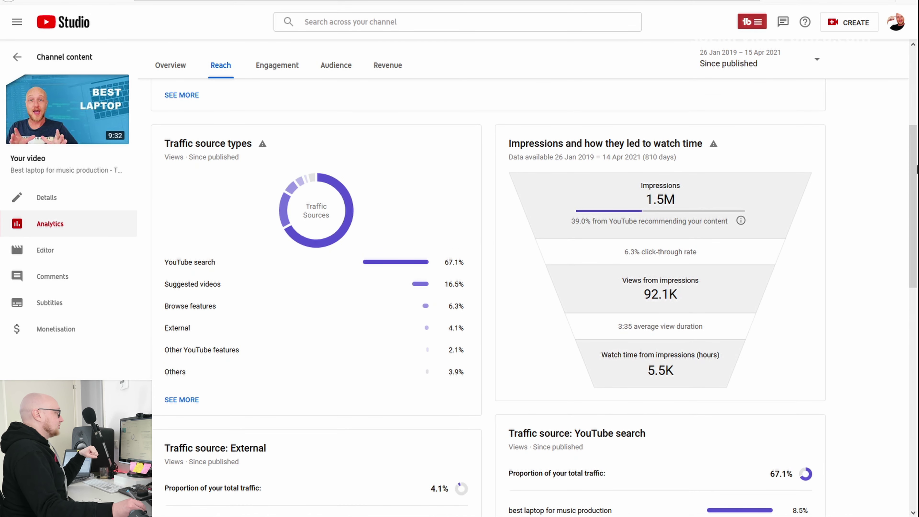
{"action": "left_click_drag", "start_coordinate": [917, 163], "coordinate": [917, 259]}
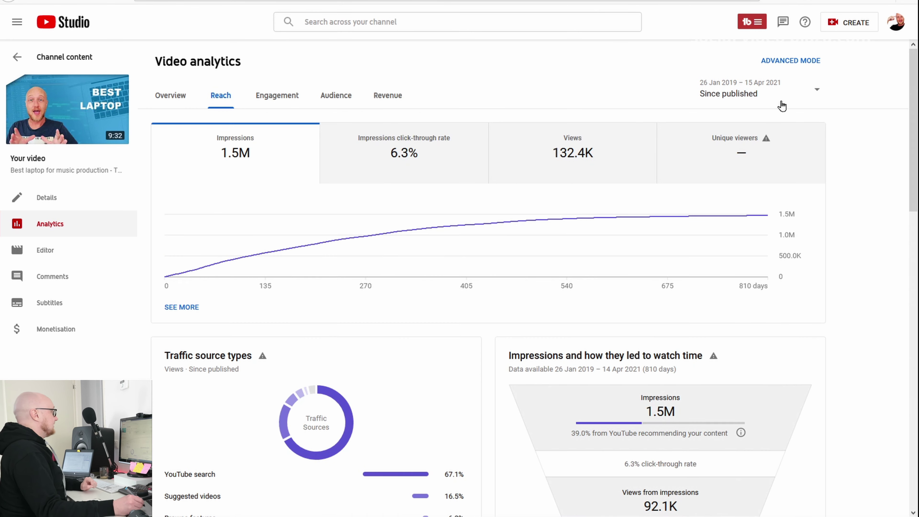
{"action": "scroll", "coordinate": [490, 123], "scroll_direction": "up", "scroll_amount": 10}
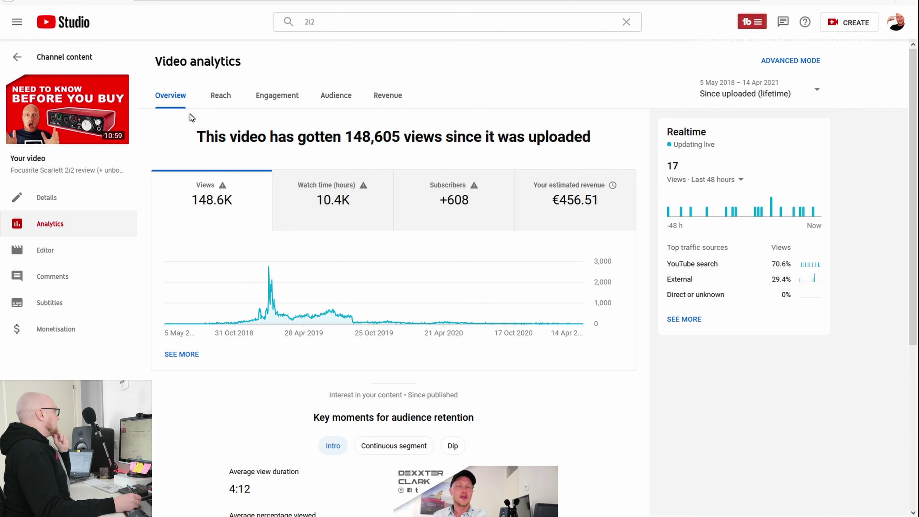
{"action": "left_click_drag", "start_coordinate": [914, 119], "coordinate": [914, 219]}
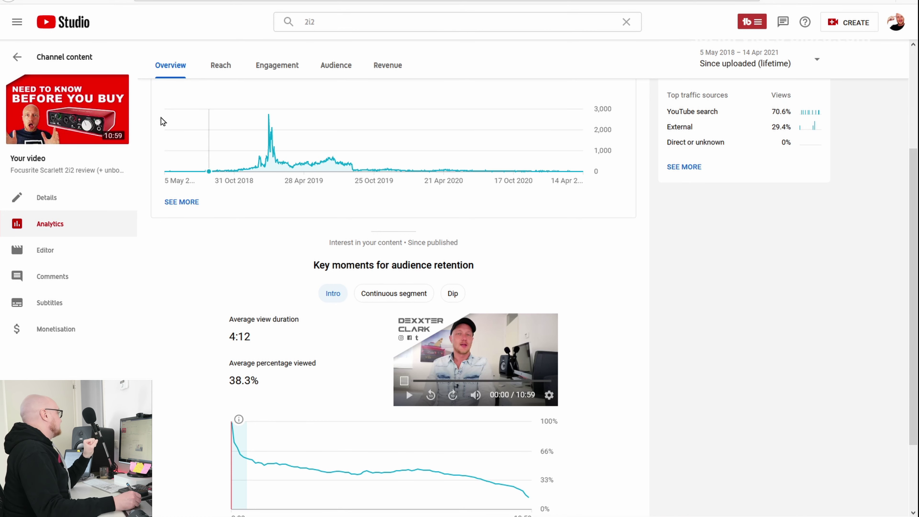
{"action": "scroll", "coordinate": [911, 206], "scroll_direction": "up", "scroll_amount": 3}
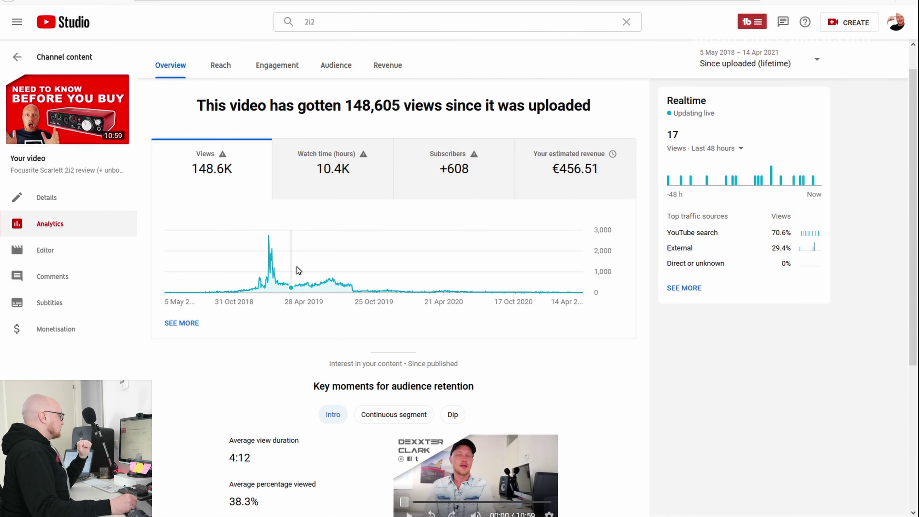
{"action": "left_click_drag", "start_coordinate": [256, 282], "coordinate": [275, 282]}
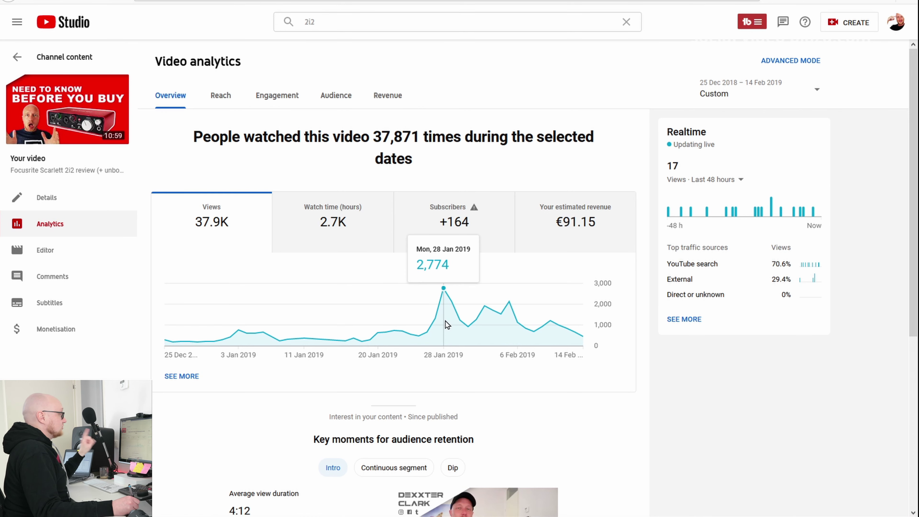
{"action": "left_click", "coordinate": [221, 96]}
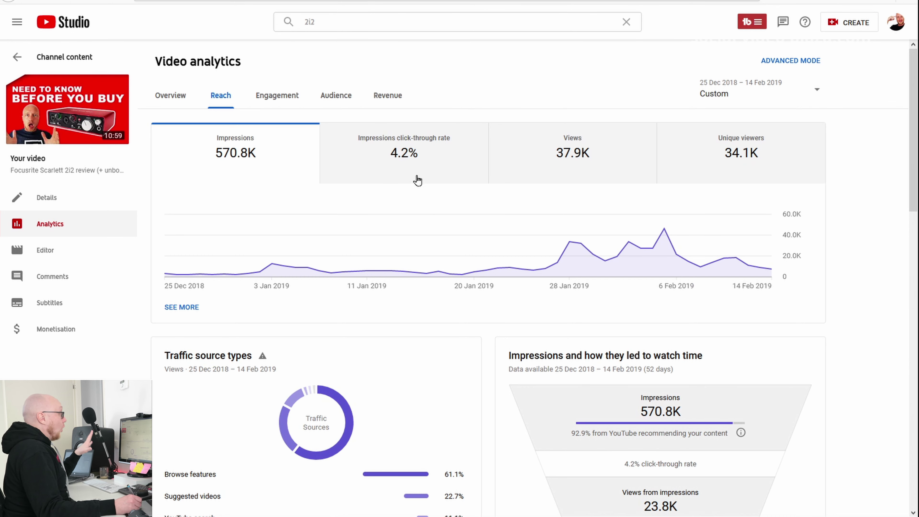
{"action": "scroll", "coordinate": [910, 180], "scroll_direction": "down", "scroll_amount": 1}
{"action": "left_click_drag", "start_coordinate": [911, 179], "coordinate": [907, 266]}
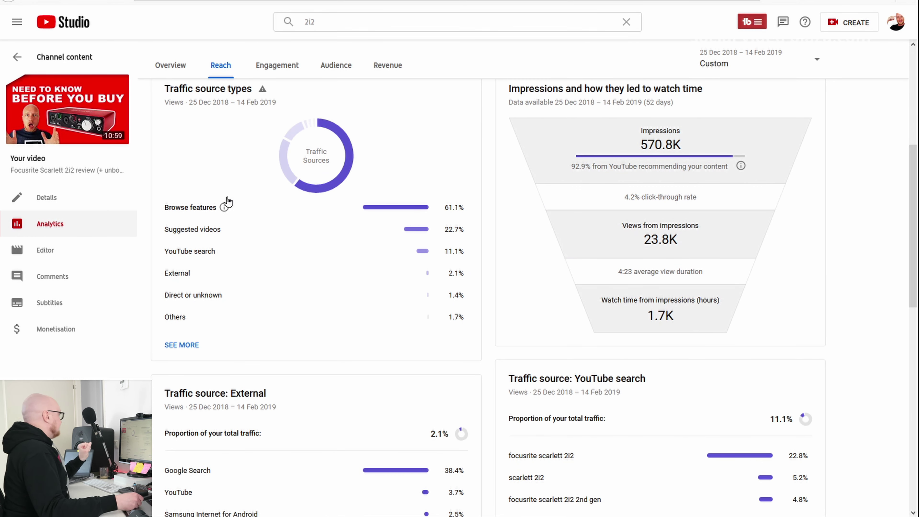
{"action": "mouse_move", "coordinate": [222, 212]}
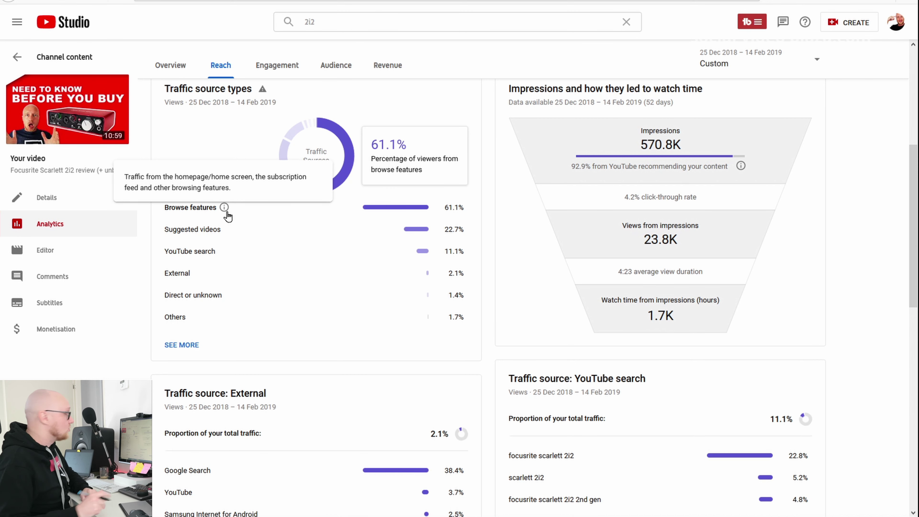
{"action": "mouse_move", "coordinate": [202, 234]}
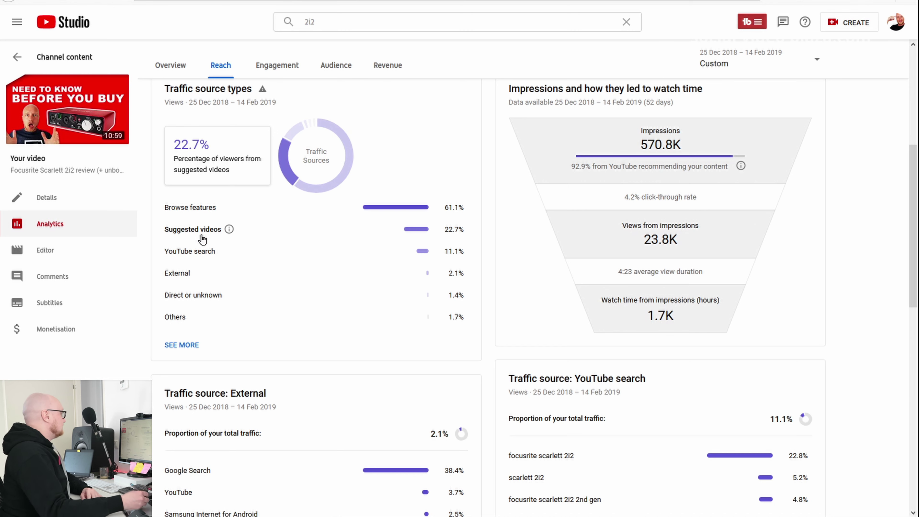
{"action": "scroll", "coordinate": [488, 214], "scroll_direction": "down", "scroll_amount": 1}
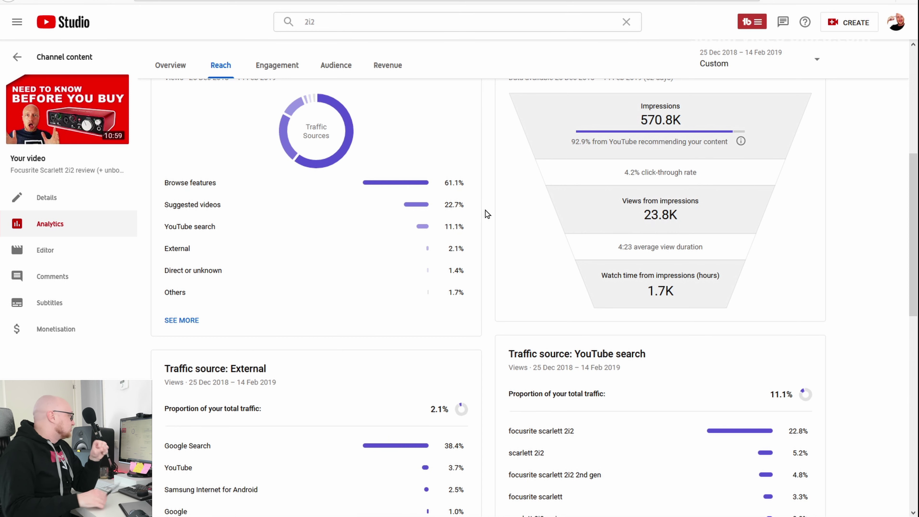
{"action": "mouse_move", "coordinate": [230, 213]}
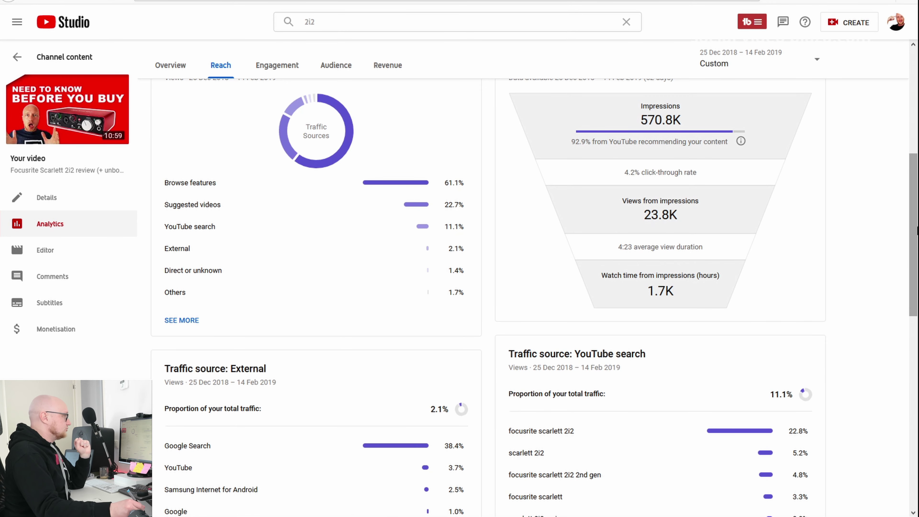
{"action": "left_click_drag", "start_coordinate": [914, 245], "coordinate": [917, 313]}
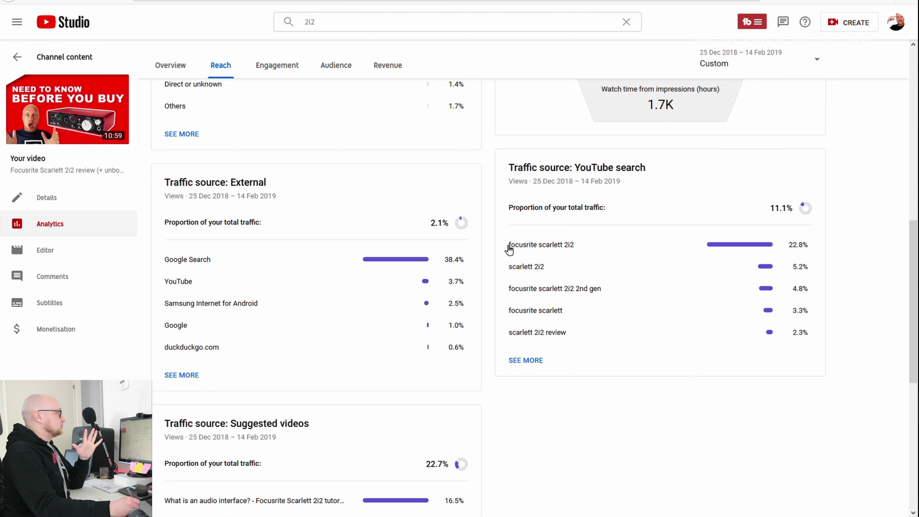
{"action": "left_click_drag", "start_coordinate": [509, 250], "coordinate": [584, 254]}
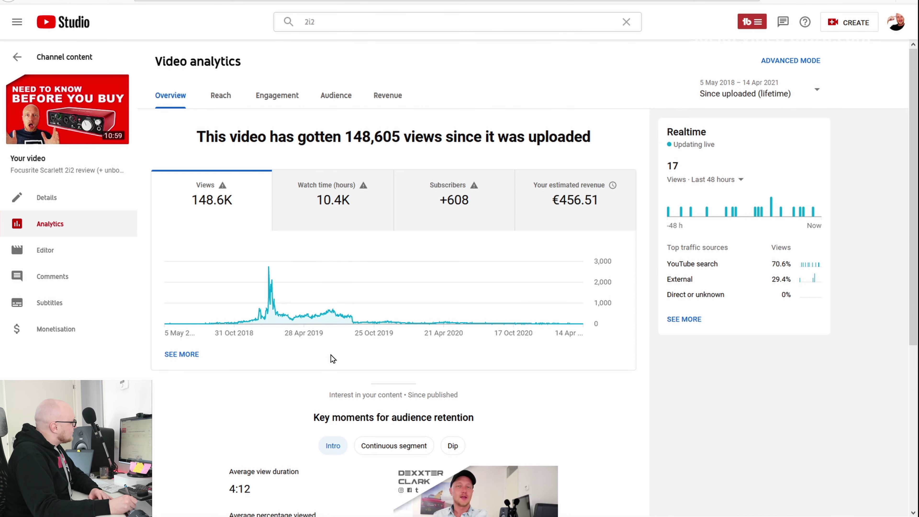
{"action": "mouse_move", "coordinate": [353, 326]}
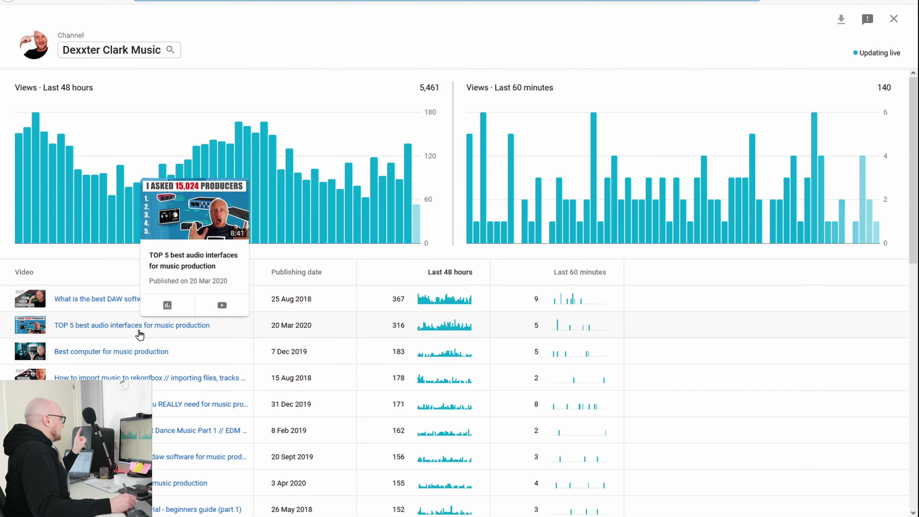
Open the top-5 audio interfaces video's analytics and check its average percentage viewed
{"action": "left_click", "coordinate": [167, 305]}
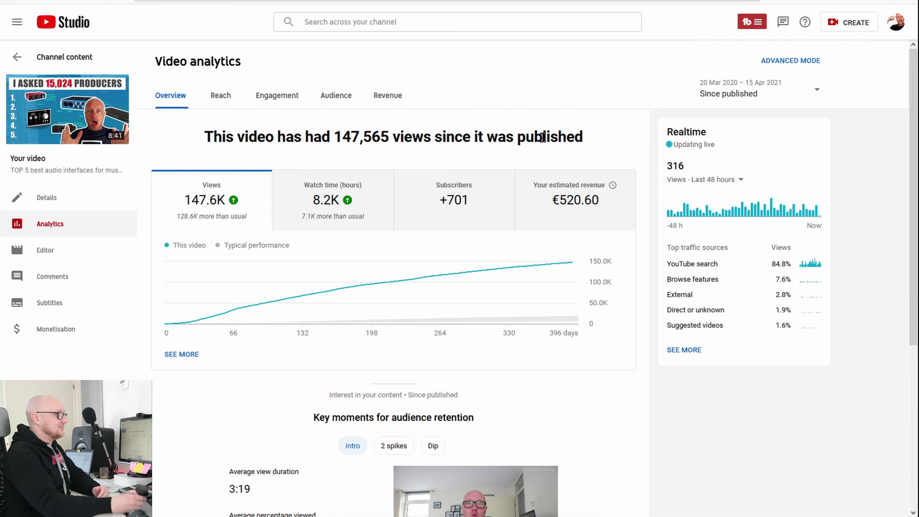
{"action": "scroll", "coordinate": [888, 201], "scroll_direction": "down", "scroll_amount": 6}
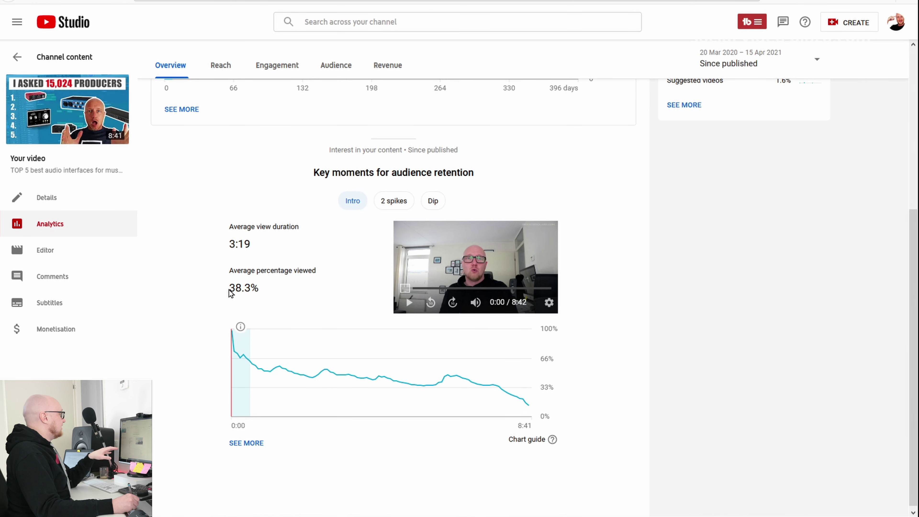
{"action": "left_click_drag", "start_coordinate": [229, 293], "coordinate": [242, 290]}
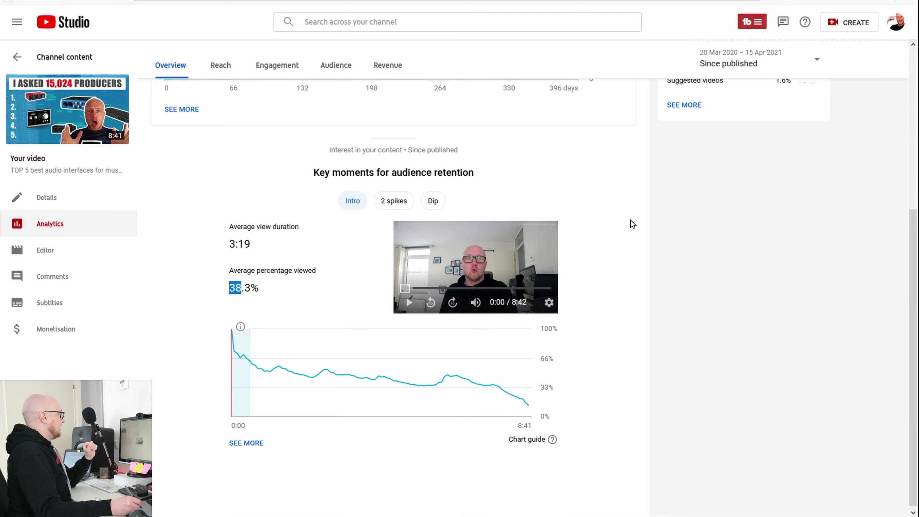
{"action": "left_click", "coordinate": [913, 192]}
Scroll through the audio interfaces video's Reach analytics and traffic sources
{"action": "left_click", "coordinate": [221, 95]}
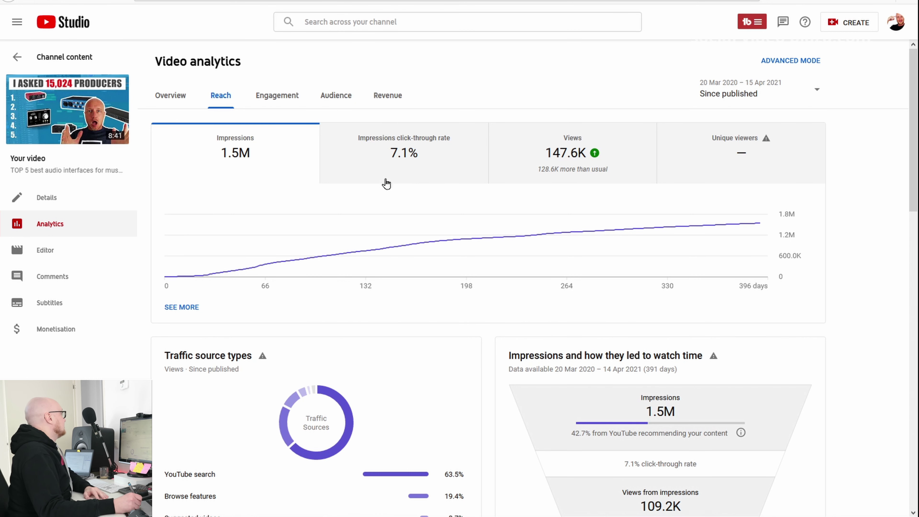
{"action": "scroll", "coordinate": [912, 186], "scroll_direction": "down", "scroll_amount": 4}
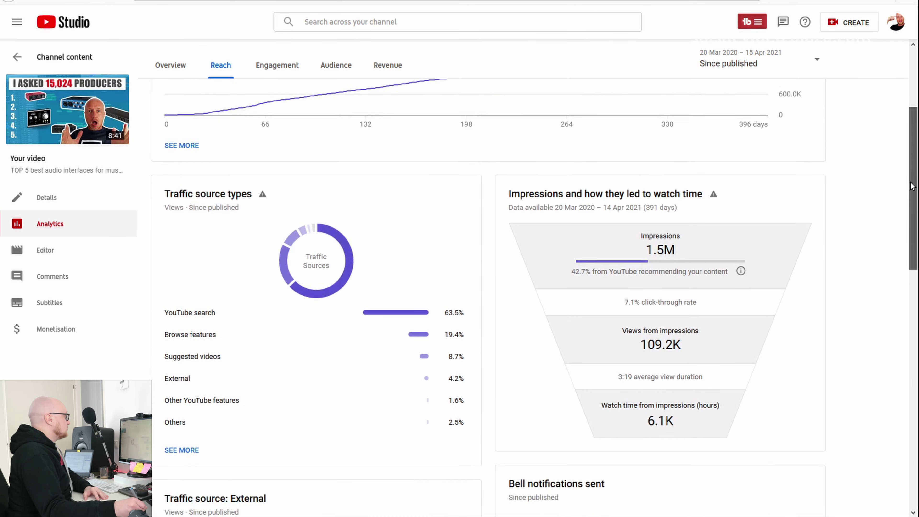
{"action": "scroll", "coordinate": [911, 187], "scroll_direction": "down", "scroll_amount": 4}
{"action": "mouse_move", "coordinate": [170, 160]}
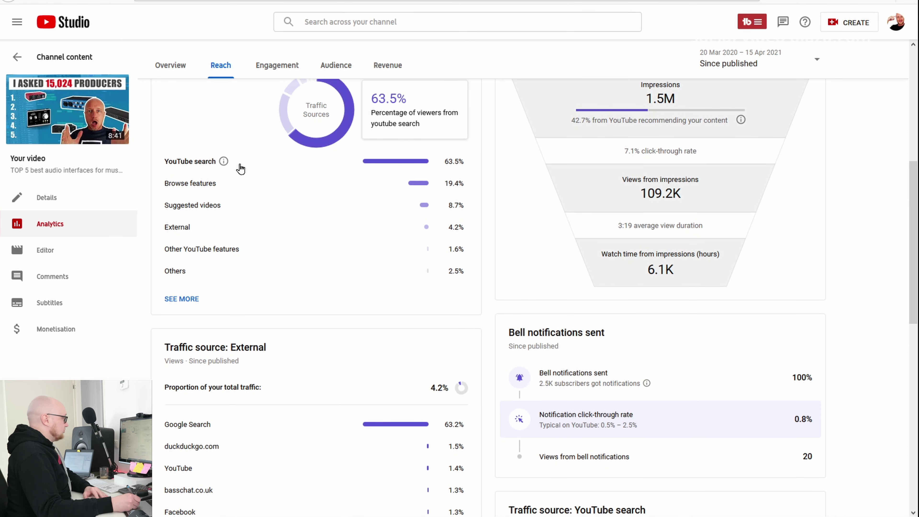
{"action": "scroll", "coordinate": [894, 218], "scroll_direction": "down", "scroll_amount": 8}
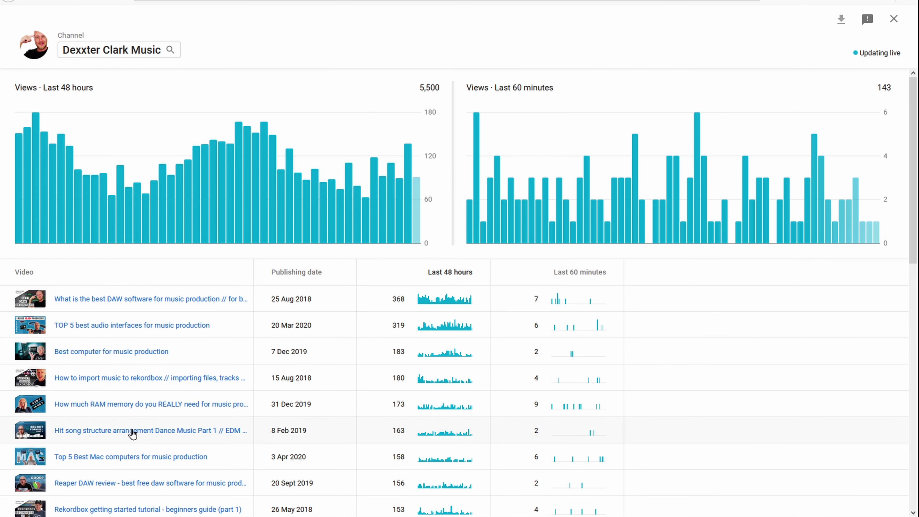
{"action": "mouse_move", "coordinate": [130, 438]}
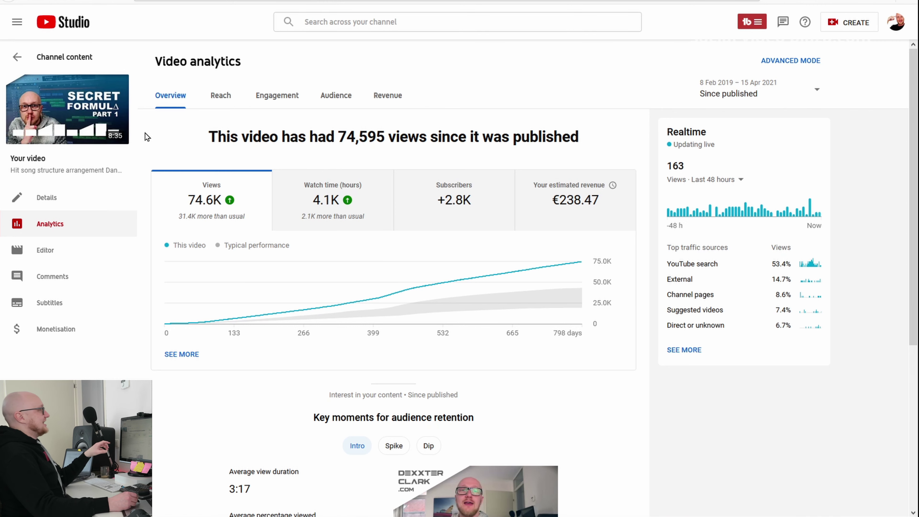
Check the song structure video's retention figure of 38.4%
{"action": "scroll", "coordinate": [232, 332], "scroll_direction": "down", "scroll_amount": 5}
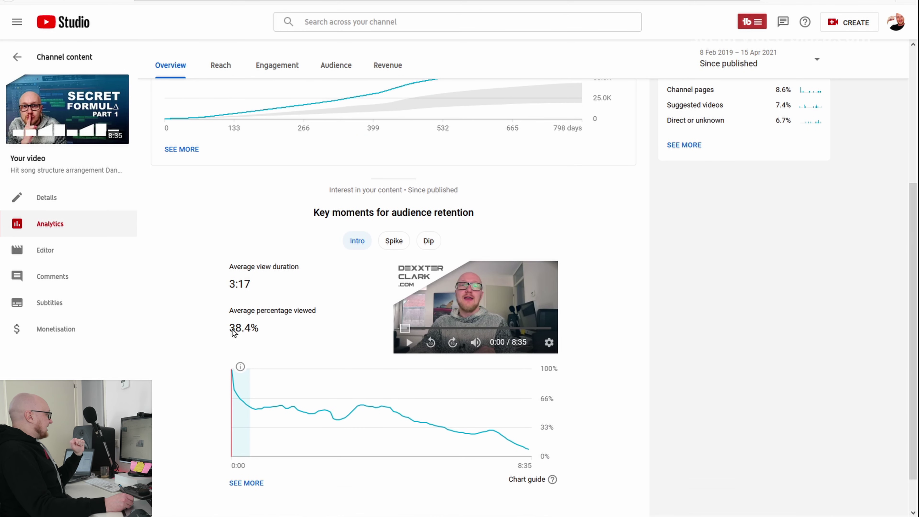
{"action": "left_click_drag", "start_coordinate": [229, 334], "coordinate": [261, 332]}
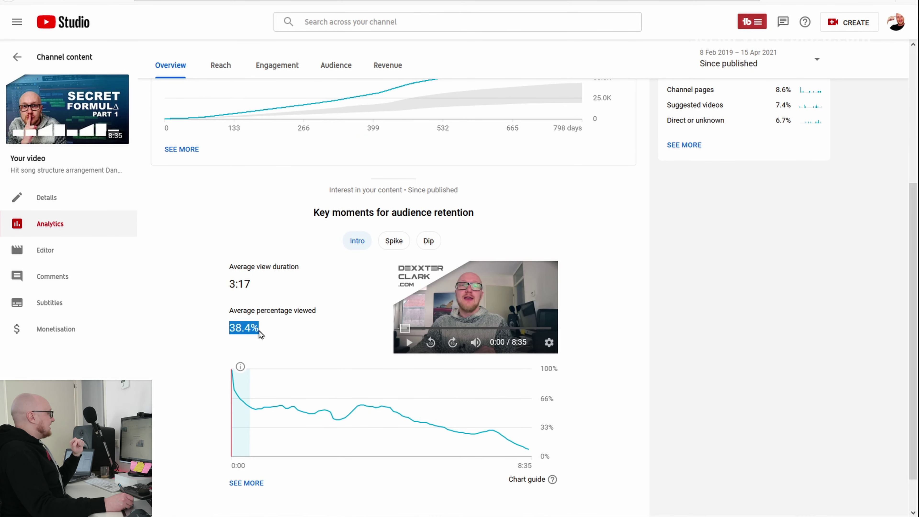
{"action": "left_click", "coordinate": [800, 296]}
{"action": "scroll", "coordinate": [916, 251], "scroll_direction": "up", "scroll_amount": 6}
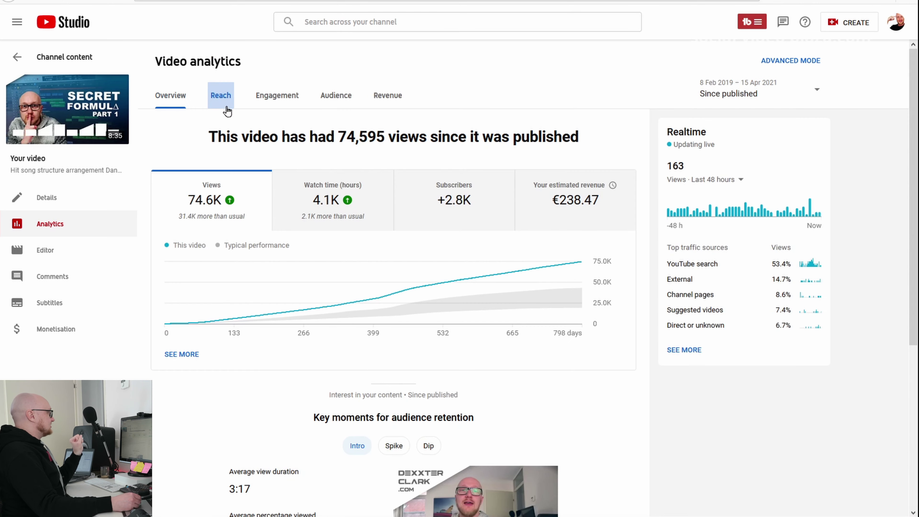
Review Reach: 665.1K impressions, 6.4% click-through rate, 62.9% from YouTube search
{"action": "left_click", "coordinate": [220, 96]}
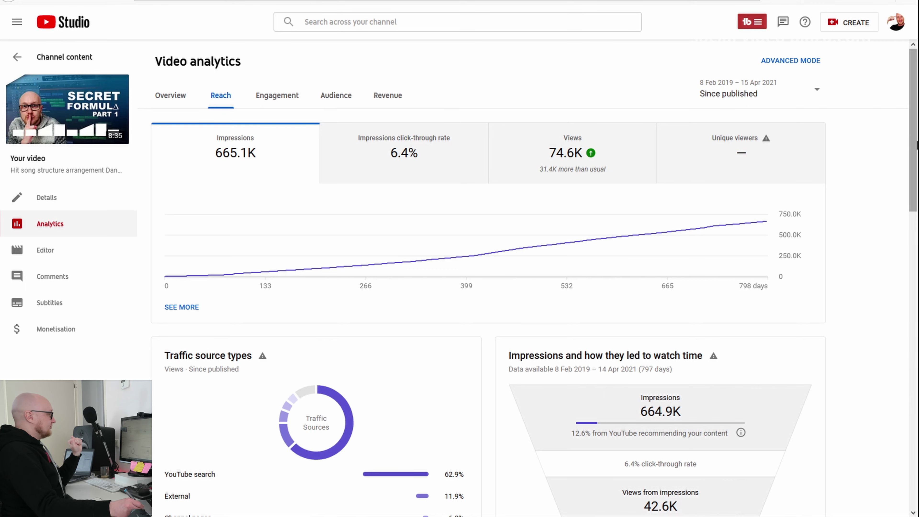
{"action": "scroll", "coordinate": [911, 221], "scroll_direction": "down", "scroll_amount": 5}
{"action": "scroll", "coordinate": [911, 221], "scroll_direction": "down", "scroll_amount": 1}
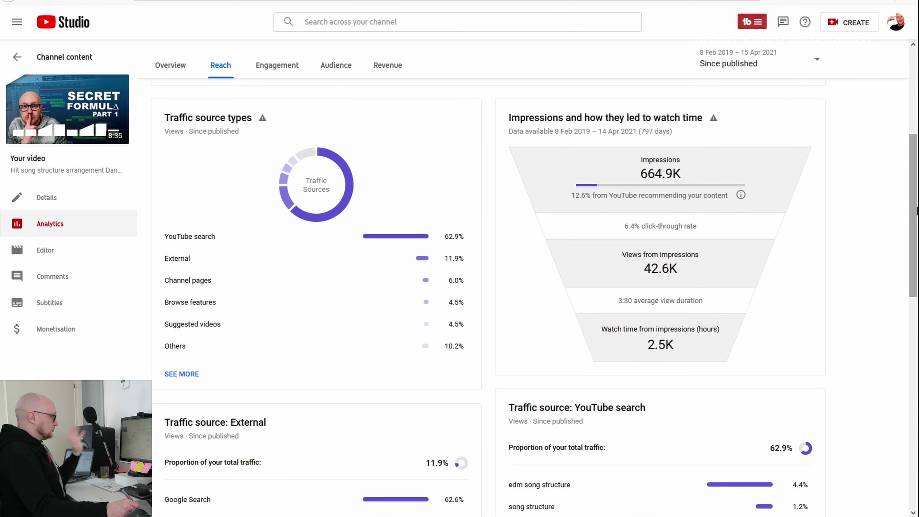
{"action": "scroll", "coordinate": [917, 239], "scroll_direction": "down", "scroll_amount": 4}
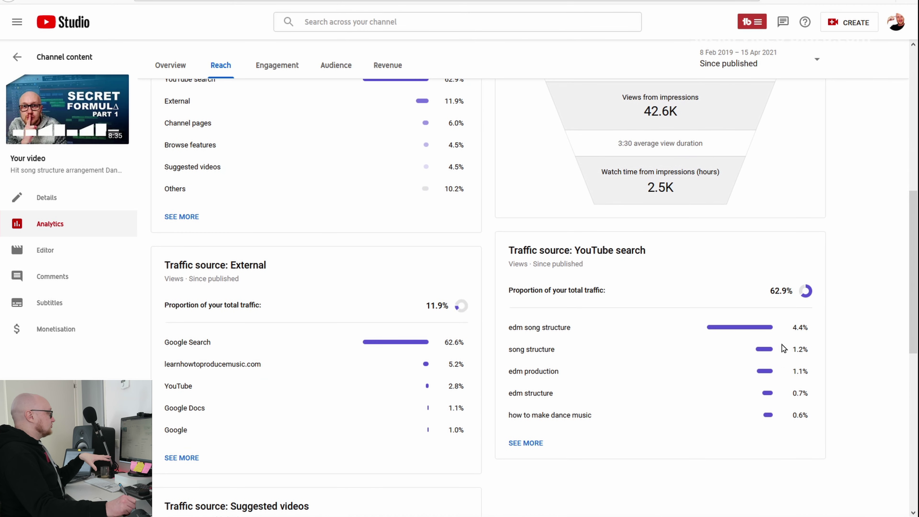